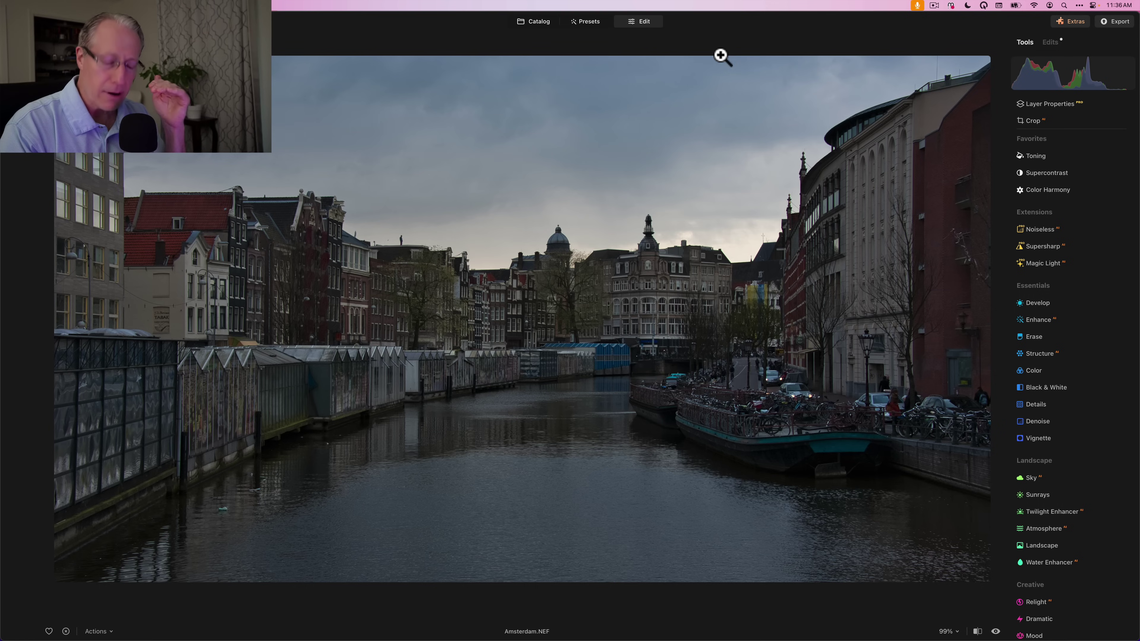
After comparing with the original, apply Twilight Enhancer's Mauve preset at Amount 35
{"action": "key", "text": "backslash"}
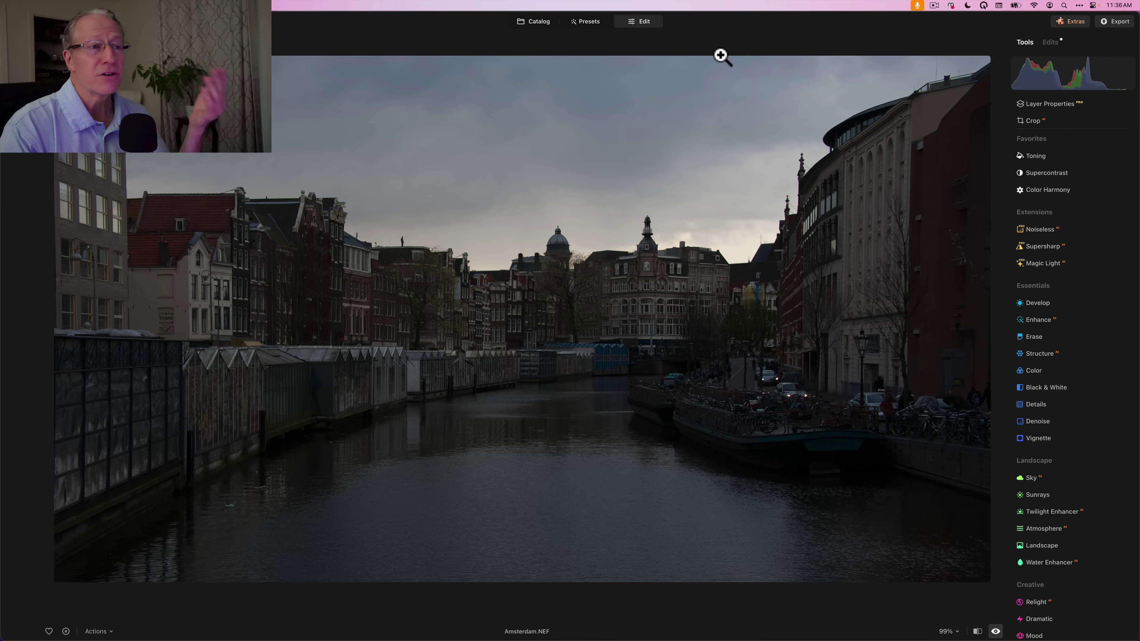
{"action": "key", "text": "backslash"}
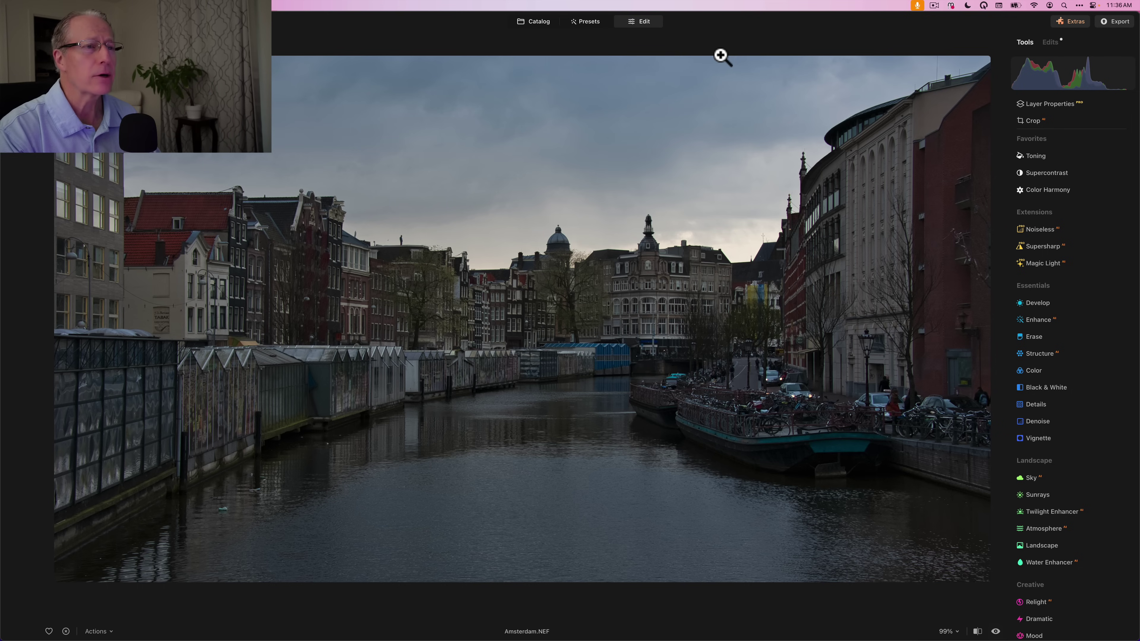
{"action": "left_click", "coordinate": [813, 133]}
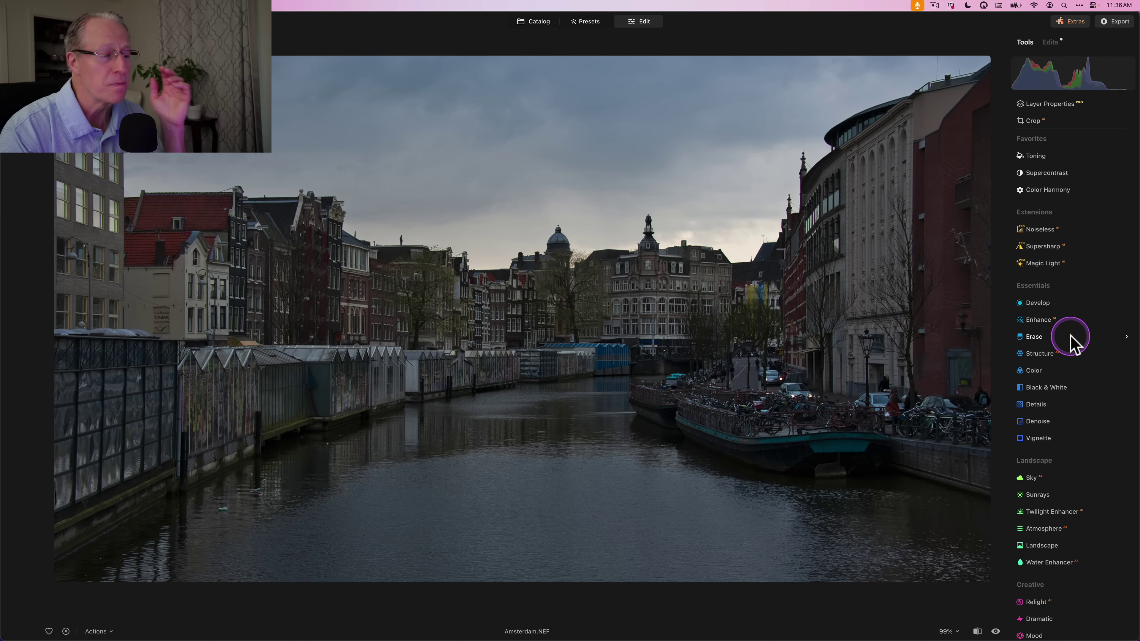
{"action": "scroll", "coordinate": [1070, 336], "scroll_direction": "down", "scroll_amount": 5}
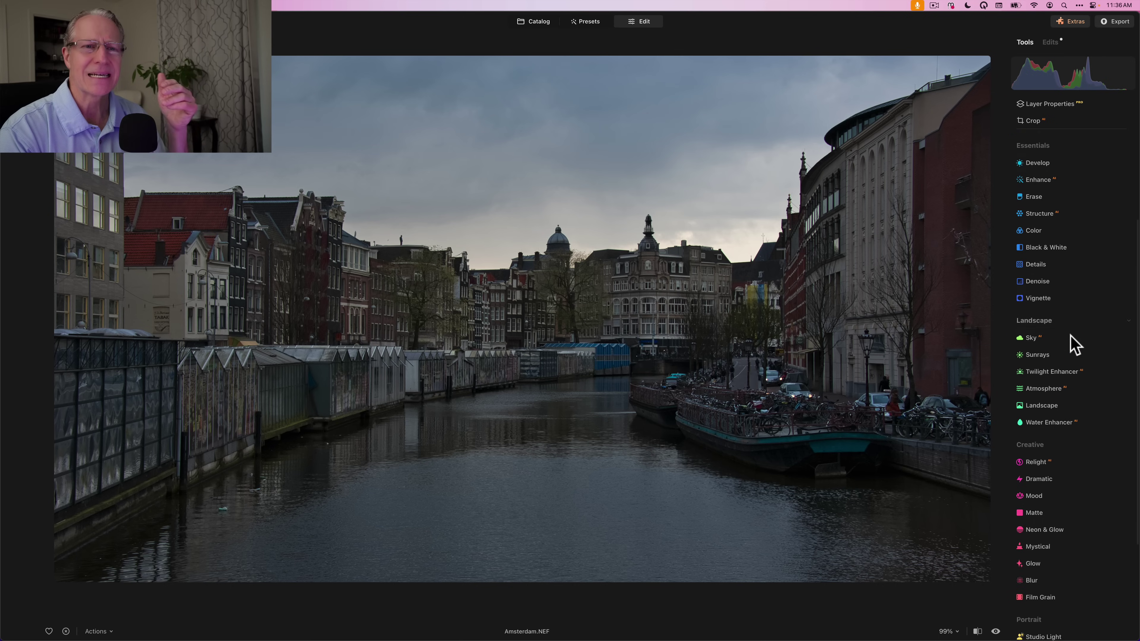
{"action": "scroll", "coordinate": [1073, 342], "scroll_direction": "down", "scroll_amount": 2}
{"action": "left_click", "coordinate": [1064, 314]}
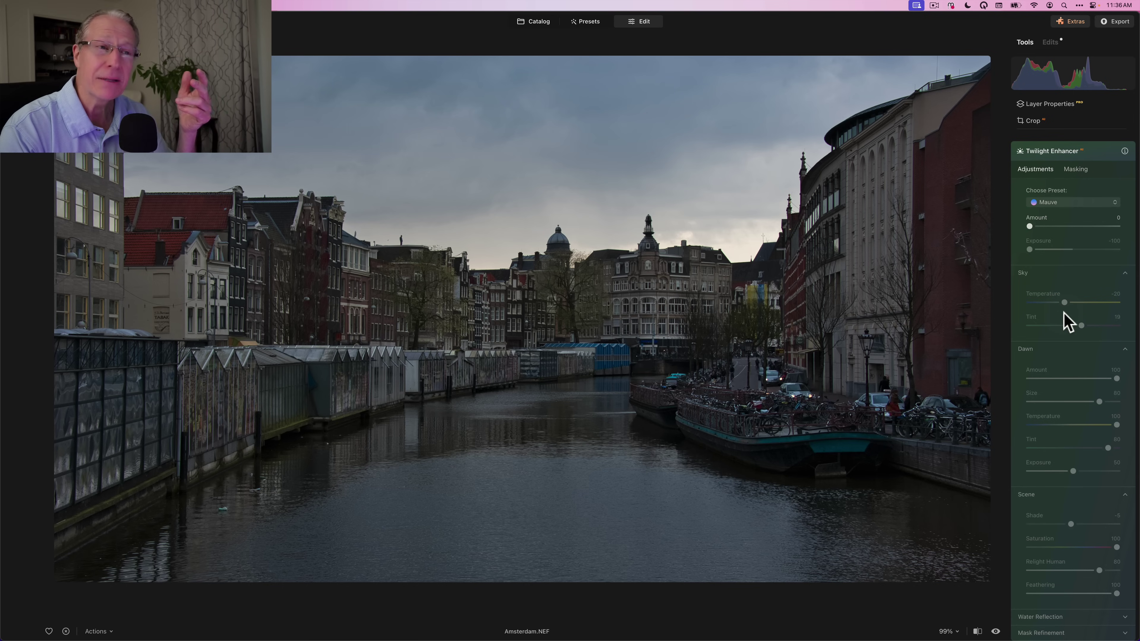
{"action": "left_click", "coordinate": [1062, 205]}
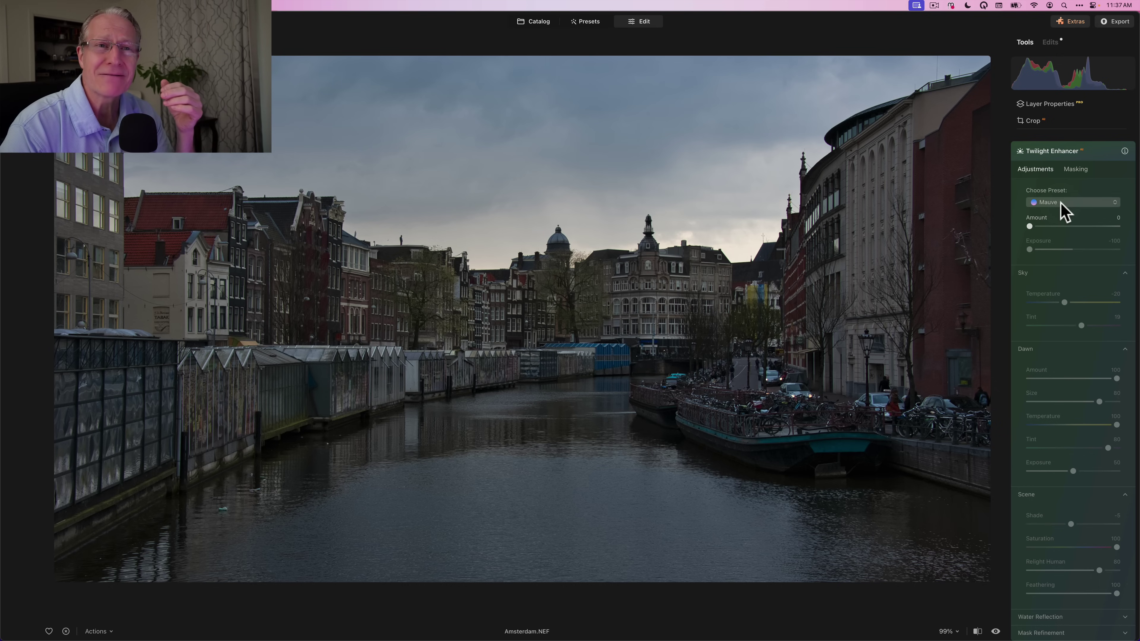
{"action": "left_click", "coordinate": [1062, 225]}
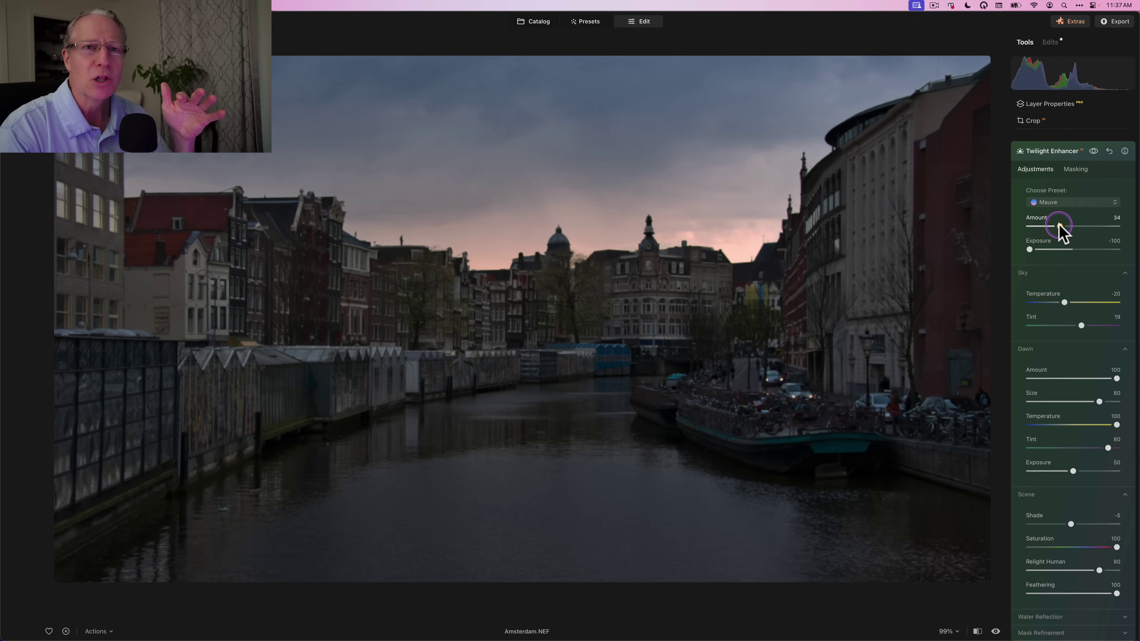
{"action": "left_click", "coordinate": [1061, 226]}
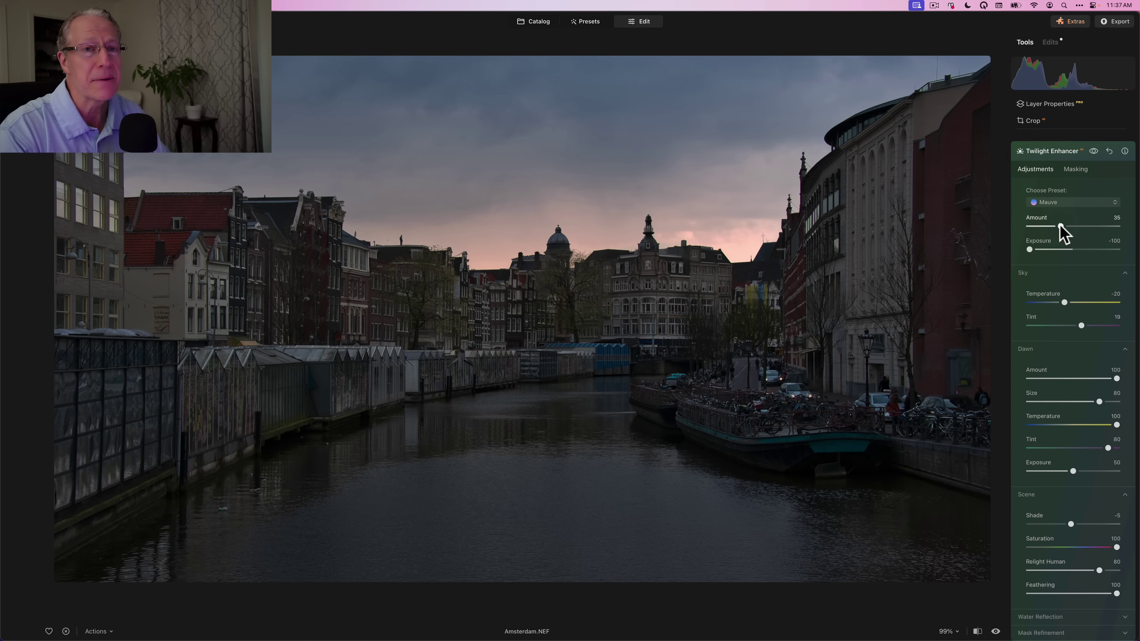
Set Twilight Enhancer Sky Temperature -11, Dawn Size 89 and Scene Shade -29
{"action": "left_click_drag", "start_coordinate": [1064, 303], "coordinate": [1083, 326]}
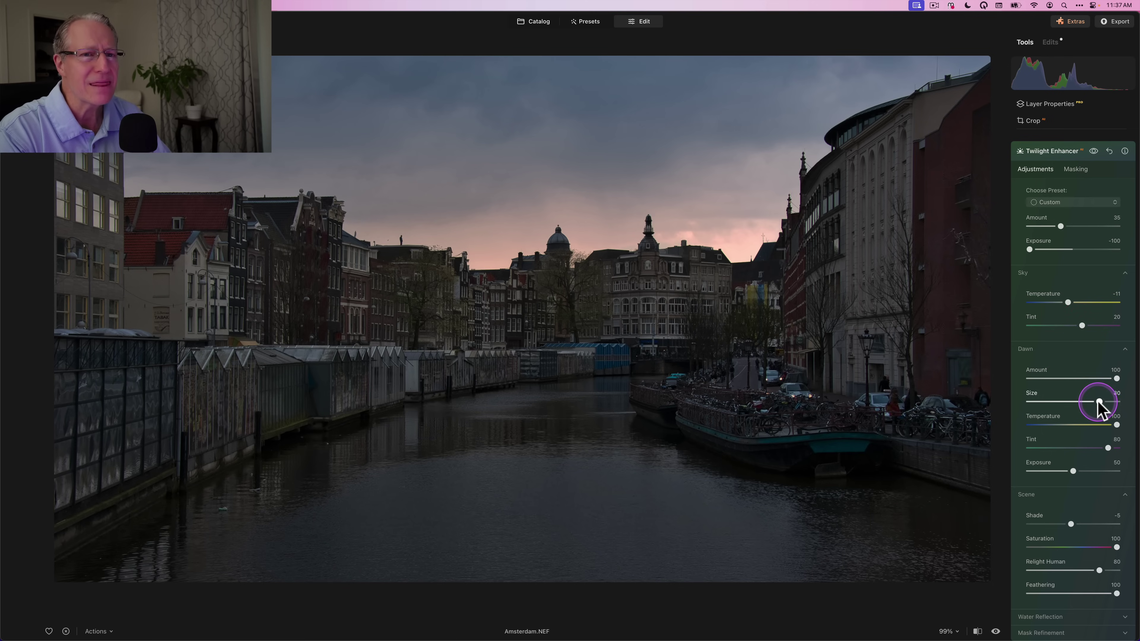
{"action": "left_click_drag", "start_coordinate": [1100, 401], "coordinate": [1108, 401]}
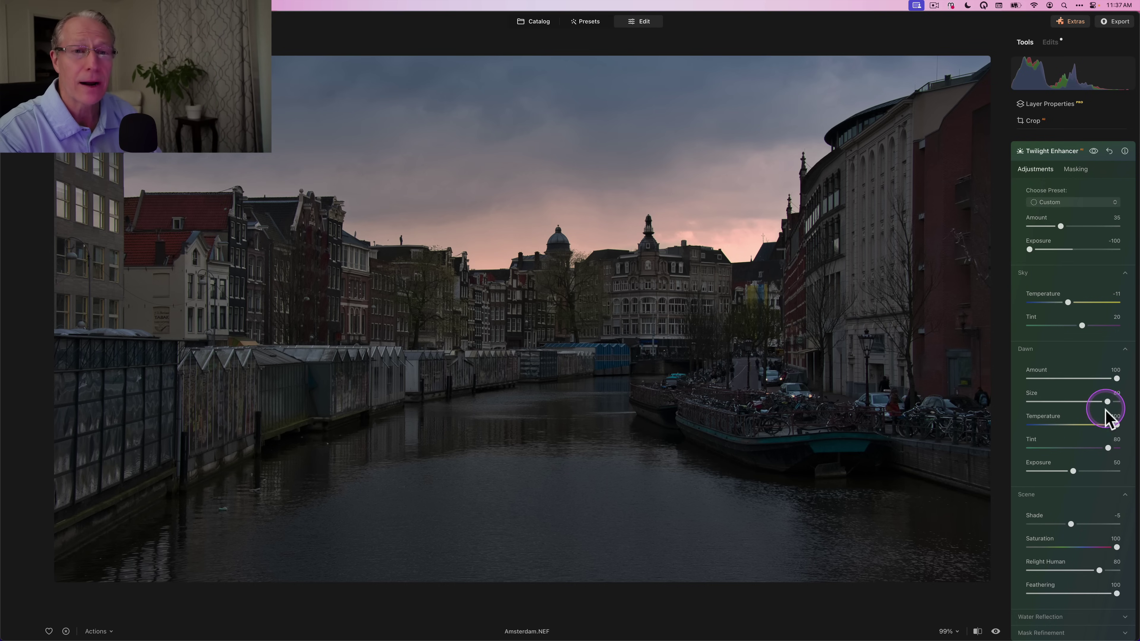
{"action": "left_click_drag", "start_coordinate": [1116, 426], "coordinate": [1115, 425]}
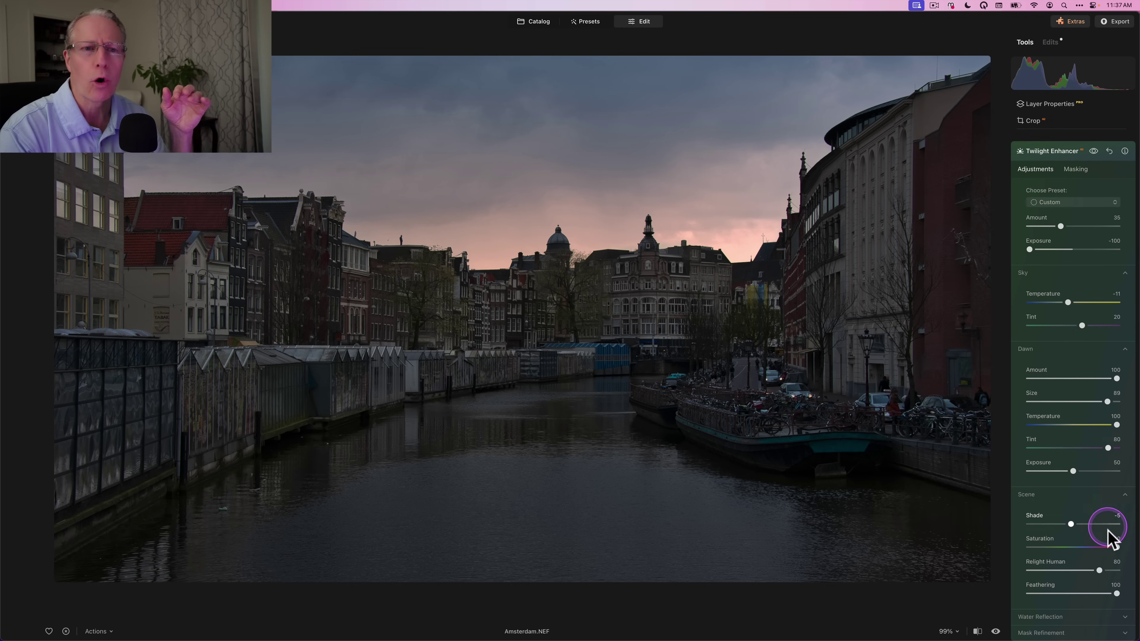
{"action": "scroll", "coordinate": [1100, 528], "scroll_direction": "down", "scroll_amount": 4}
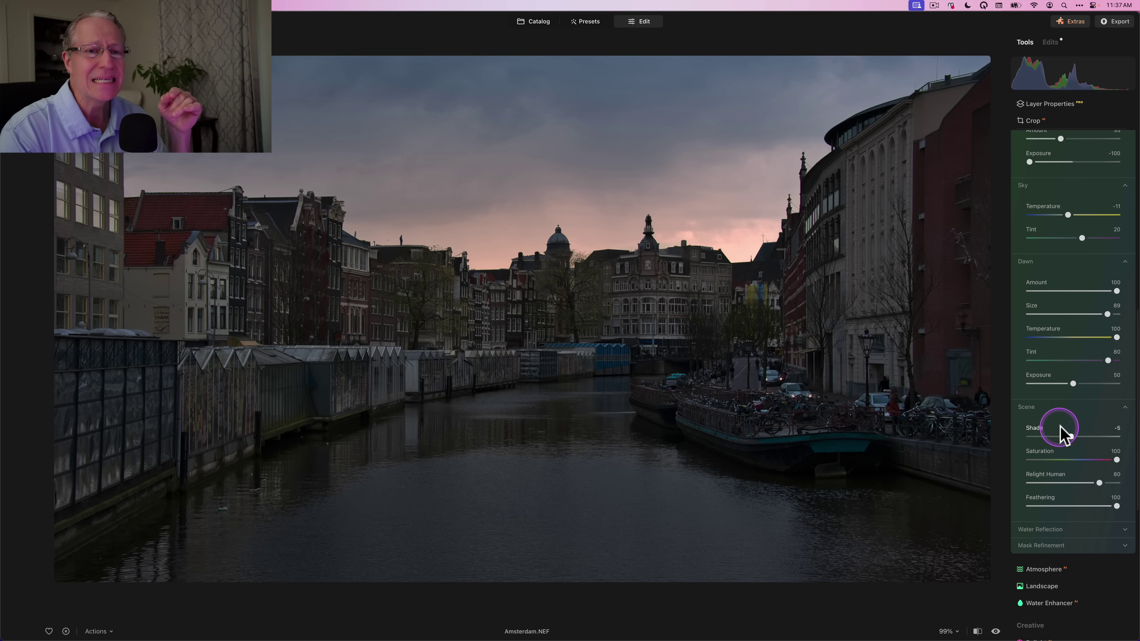
{"action": "mouse_move", "coordinate": [1070, 437]}
{"action": "left_mouse_down"}
{"action": "mouse_move", "coordinate": [1056, 437]}
{"action": "mouse_move", "coordinate": [1121, 435]}
{"action": "mouse_move", "coordinate": [1060, 437]}
{"action": "left_mouse_up"}
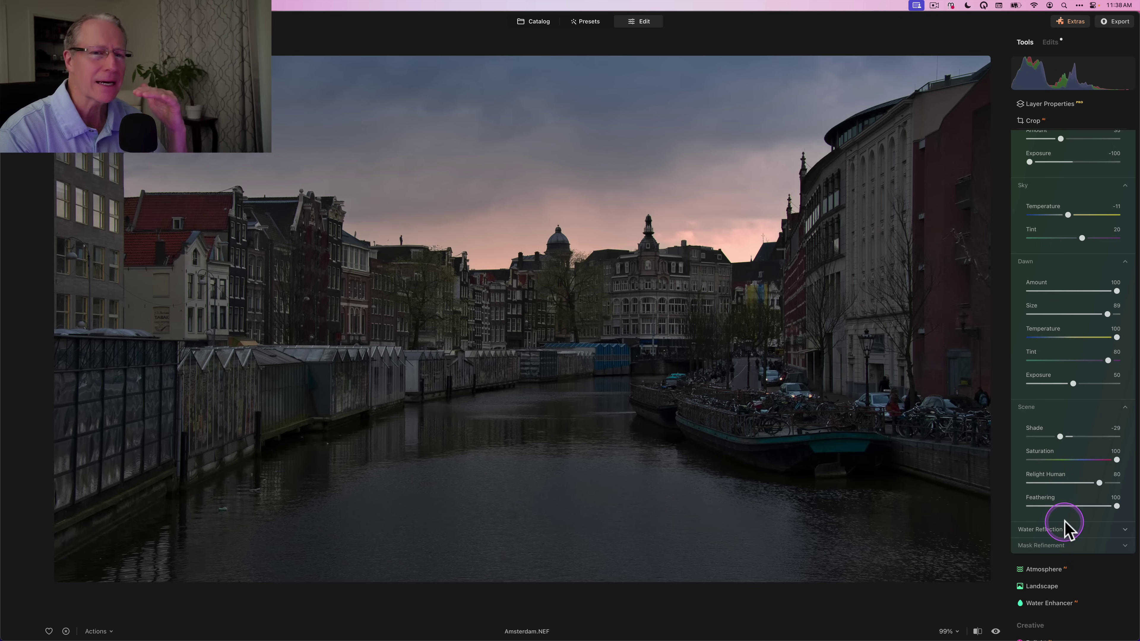
Toggle the twilight effect off and on to compare, then collapse its settings
{"action": "scroll", "coordinate": [1082, 403], "scroll_direction": "up", "scroll_amount": 5}
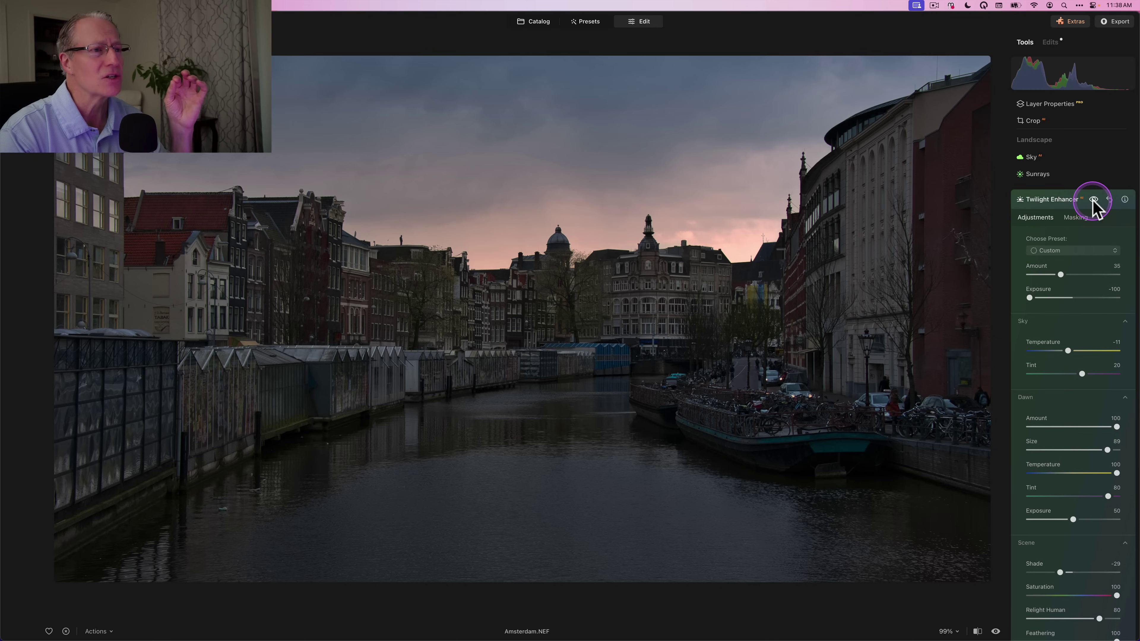
{"action": "left_click", "coordinate": [1093, 200]}
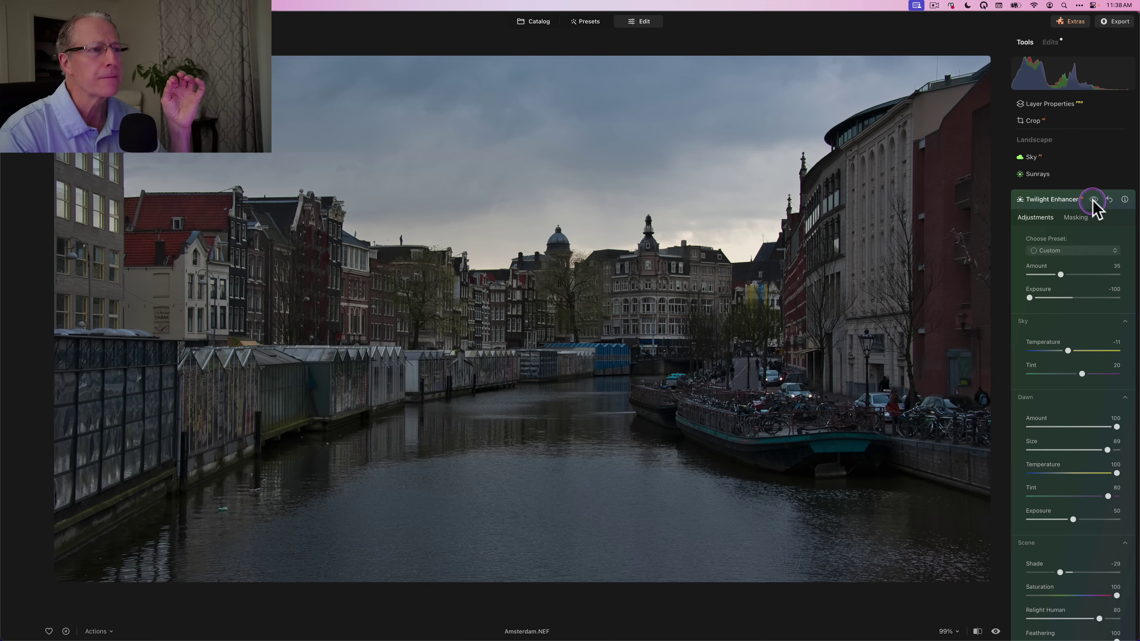
{"action": "left_click", "coordinate": [1092, 200]}
{"action": "left_click", "coordinate": [1081, 202]}
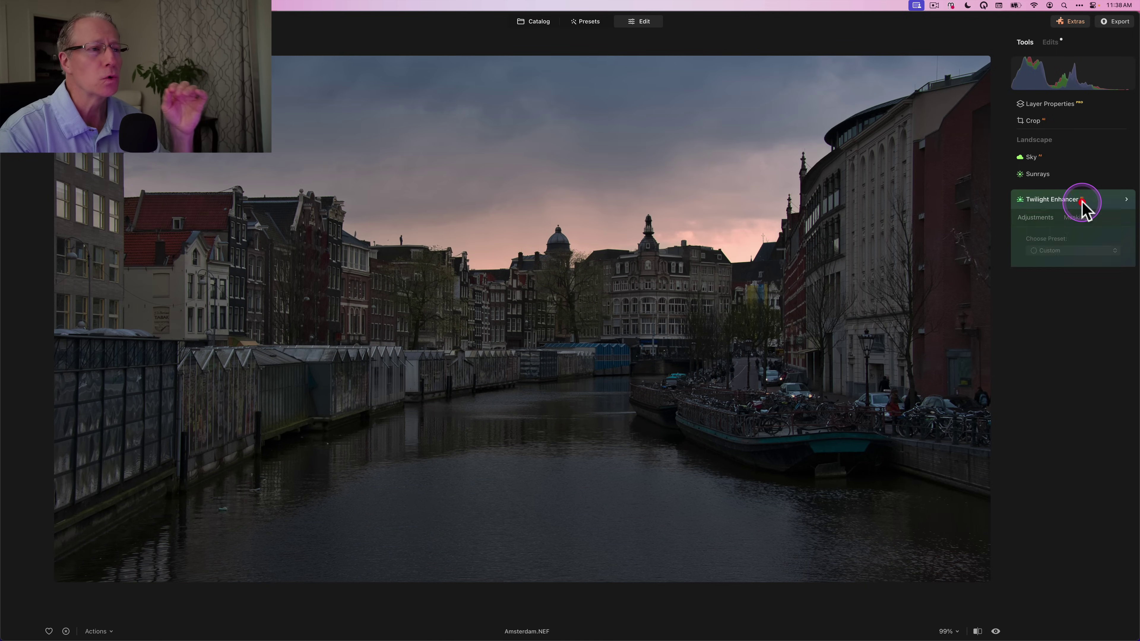
{"action": "scroll", "coordinate": [1081, 205], "scroll_direction": "up", "scroll_amount": 5}
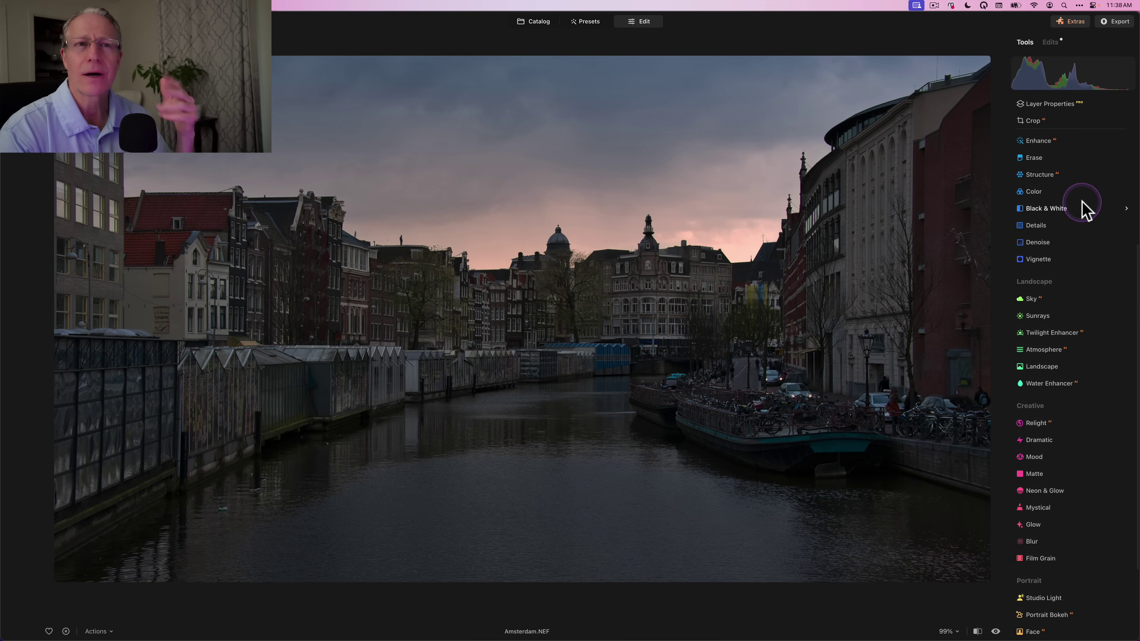
{"action": "scroll", "coordinate": [1082, 205], "scroll_direction": "up", "scroll_amount": 3}
In Develop > Light, set Exposure to 0.37 and Shadows to 33
{"action": "left_click", "coordinate": [1044, 198]}
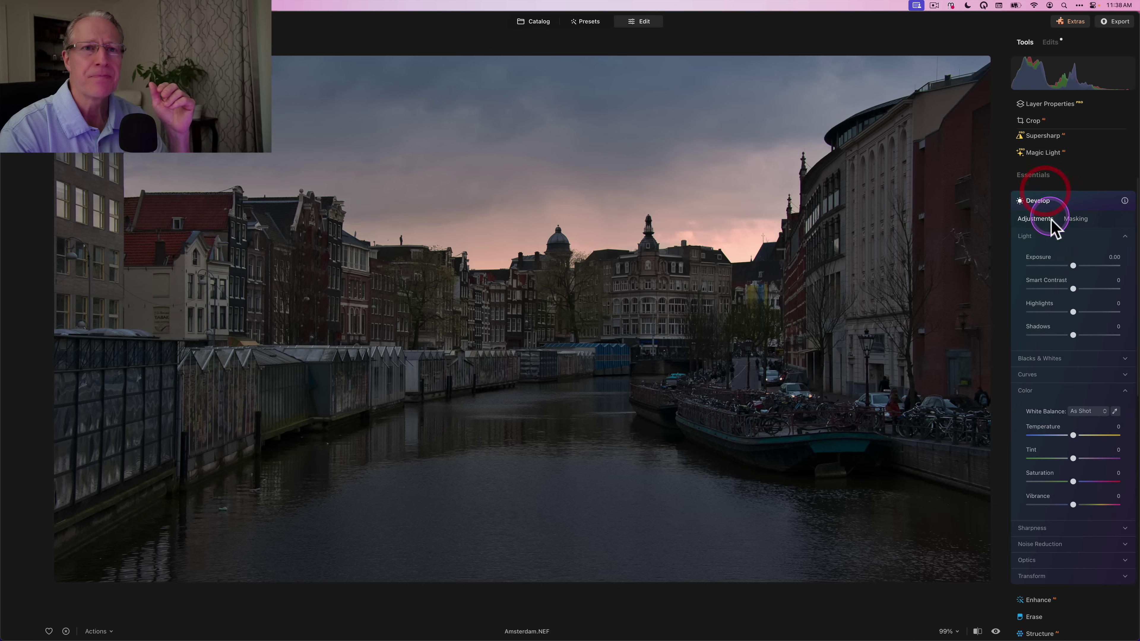
{"action": "mouse_move", "coordinate": [1074, 265]}
{"action": "left_mouse_down"}
{"action": "mouse_move", "coordinate": [1087, 267]}
{"action": "mouse_move", "coordinate": [1076, 267]}
{"action": "left_mouse_up"}
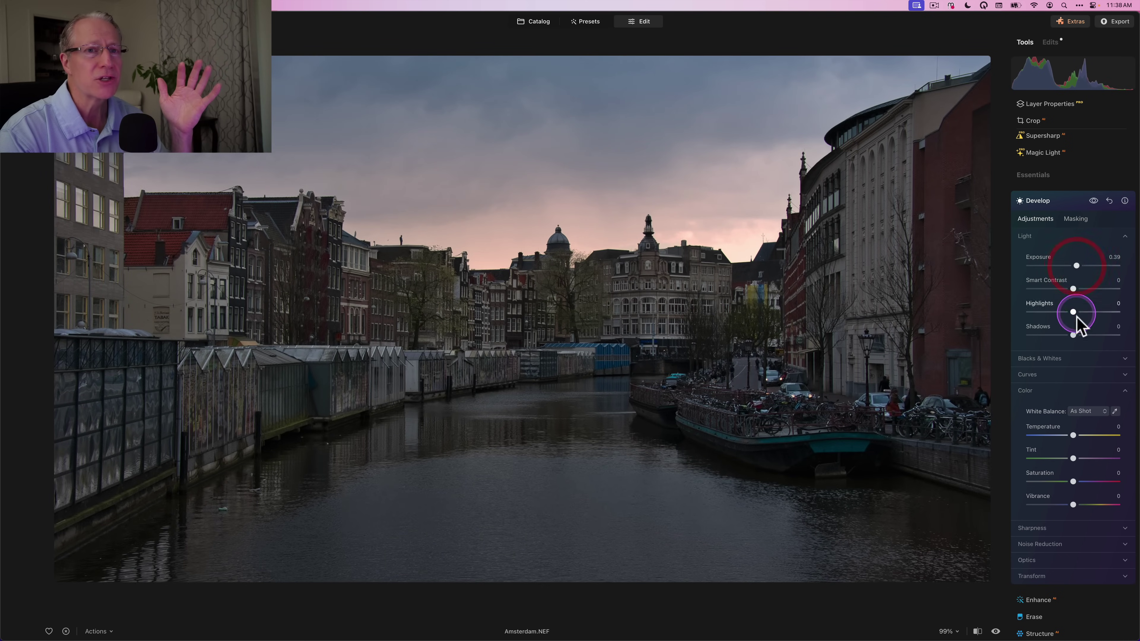
{"action": "left_click_drag", "start_coordinate": [1073, 335], "coordinate": [1088, 335]}
{"action": "left_click", "coordinate": [1078, 266]}
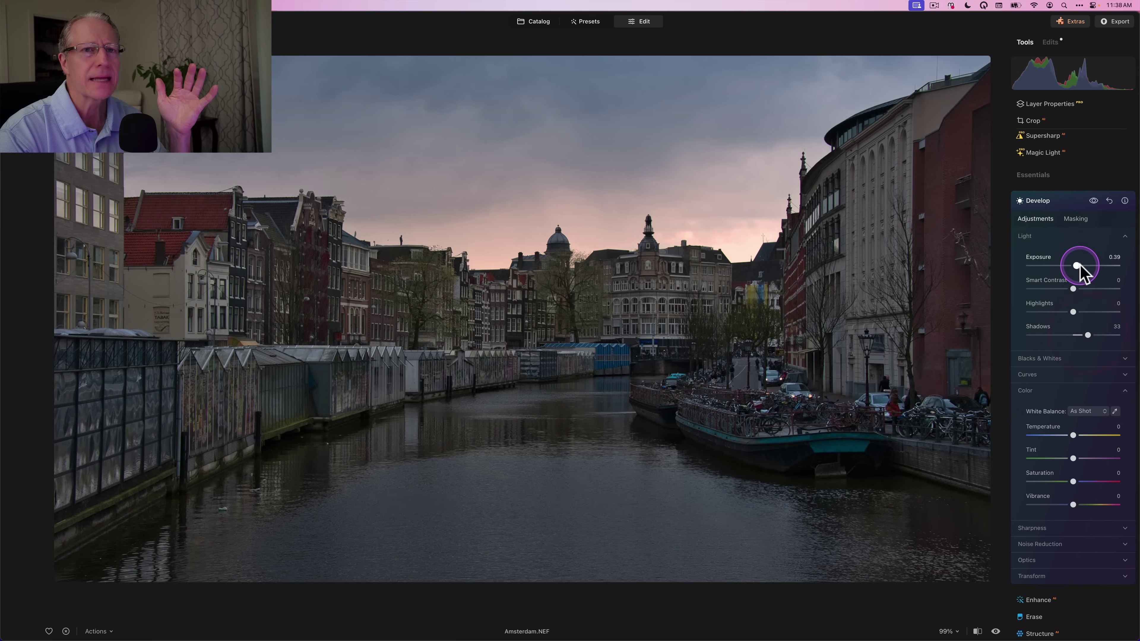
{"action": "left_click_drag", "start_coordinate": [1078, 266], "coordinate": [1077, 265]}
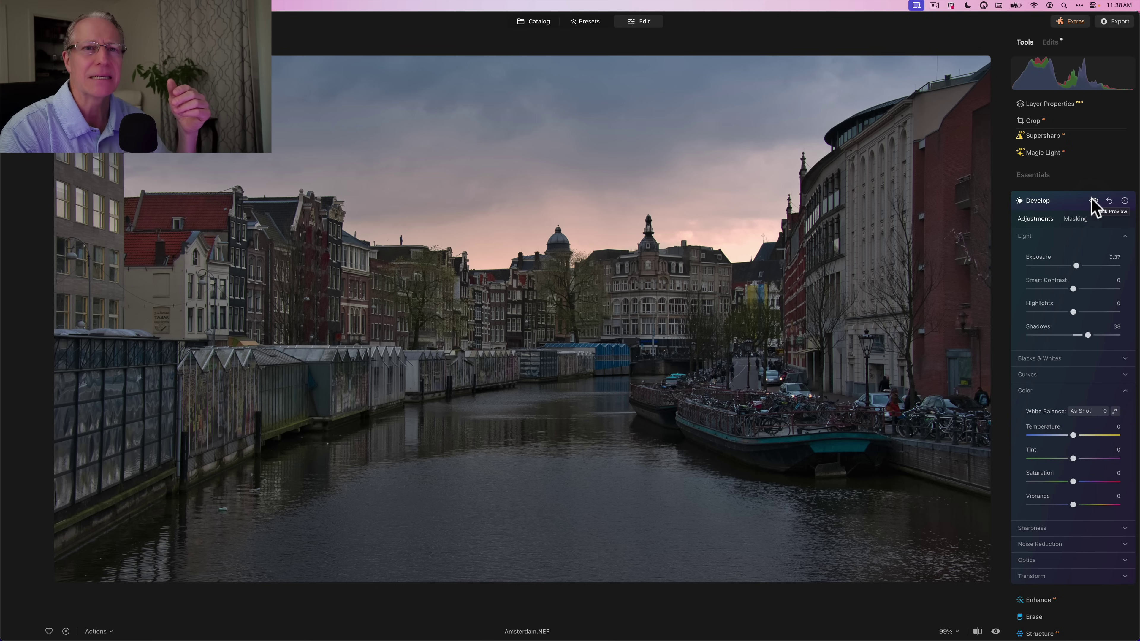
Toggle the Develop adjustments off and back on to compare
{"action": "left_click", "coordinate": [1093, 201]}
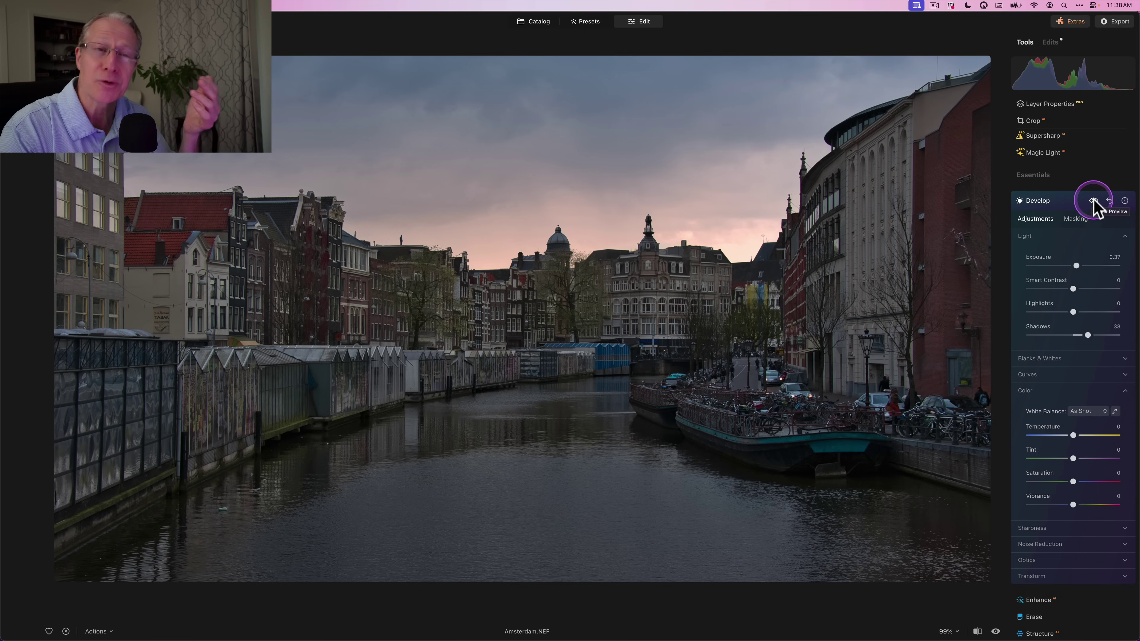
{"action": "left_click", "coordinate": [1093, 202]}
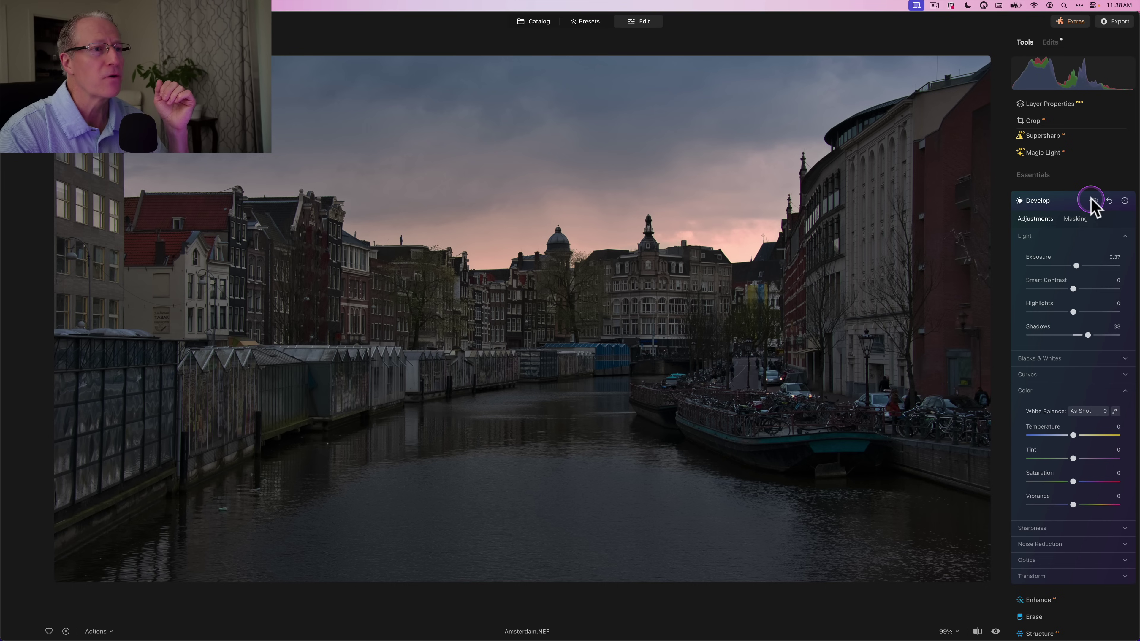
{"action": "left_click", "coordinate": [1092, 203]}
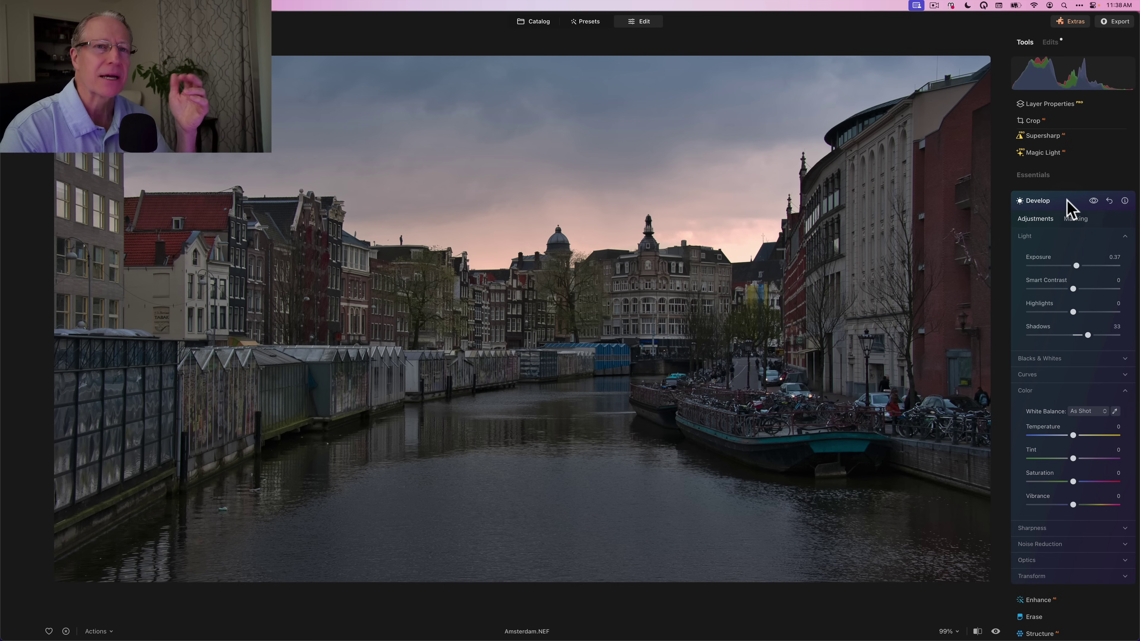
In Color Harmony, set Brilliance 4, Warmth 11, split-color Warm 15 and Cool -10
{"action": "left_click", "coordinate": [1068, 204]}
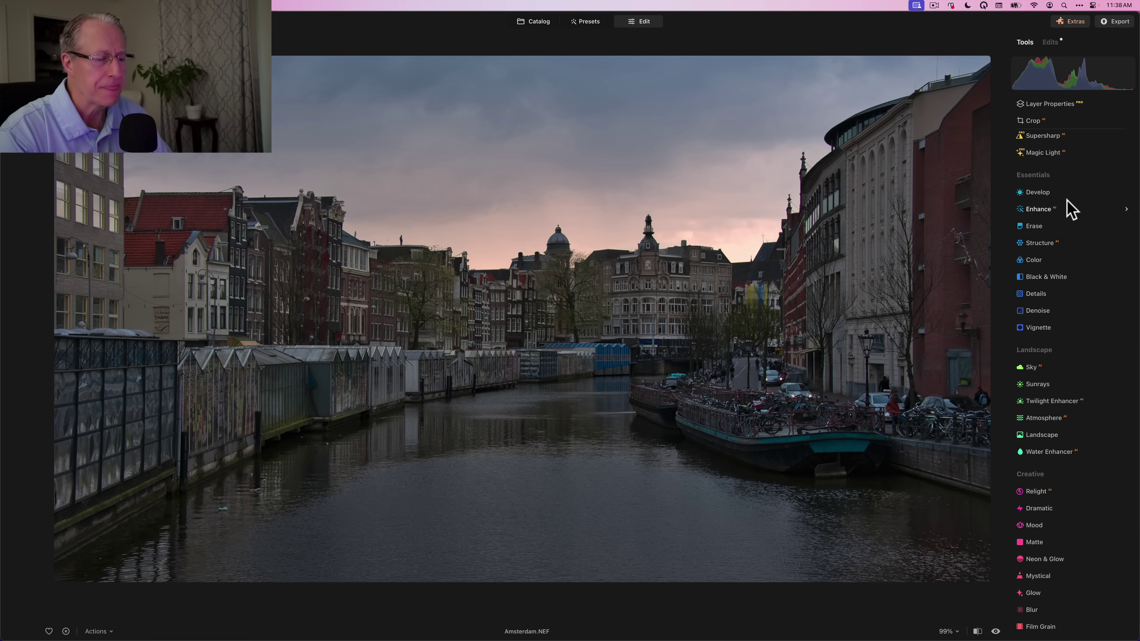
{"action": "left_click_drag", "start_coordinate": [1071, 209], "coordinate": [1069, 307]}
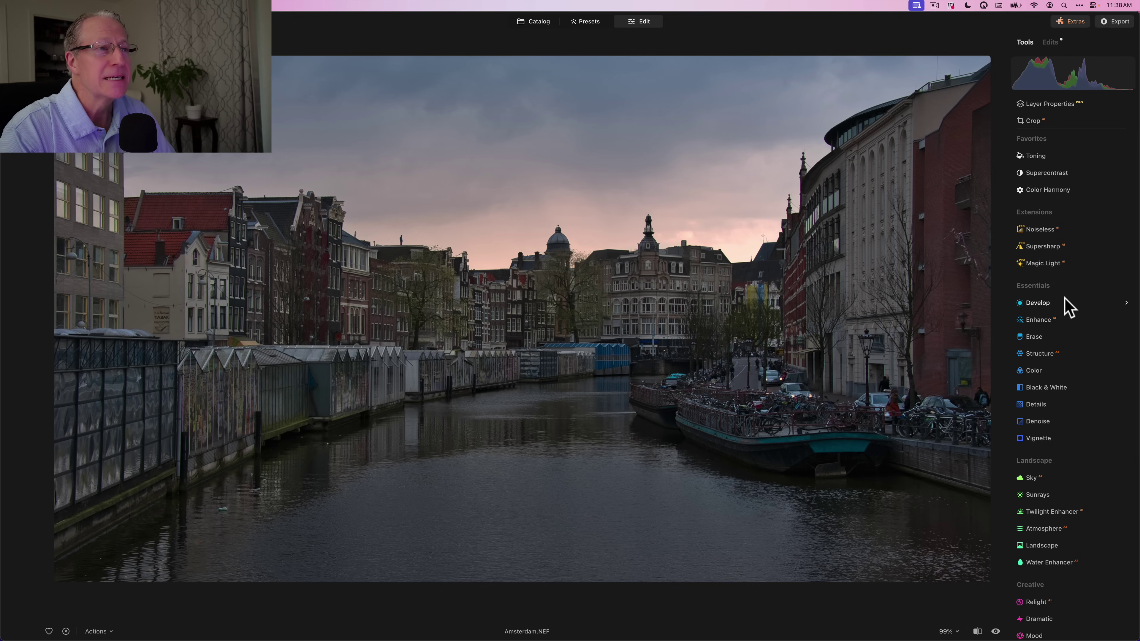
{"action": "left_click", "coordinate": [1044, 190]}
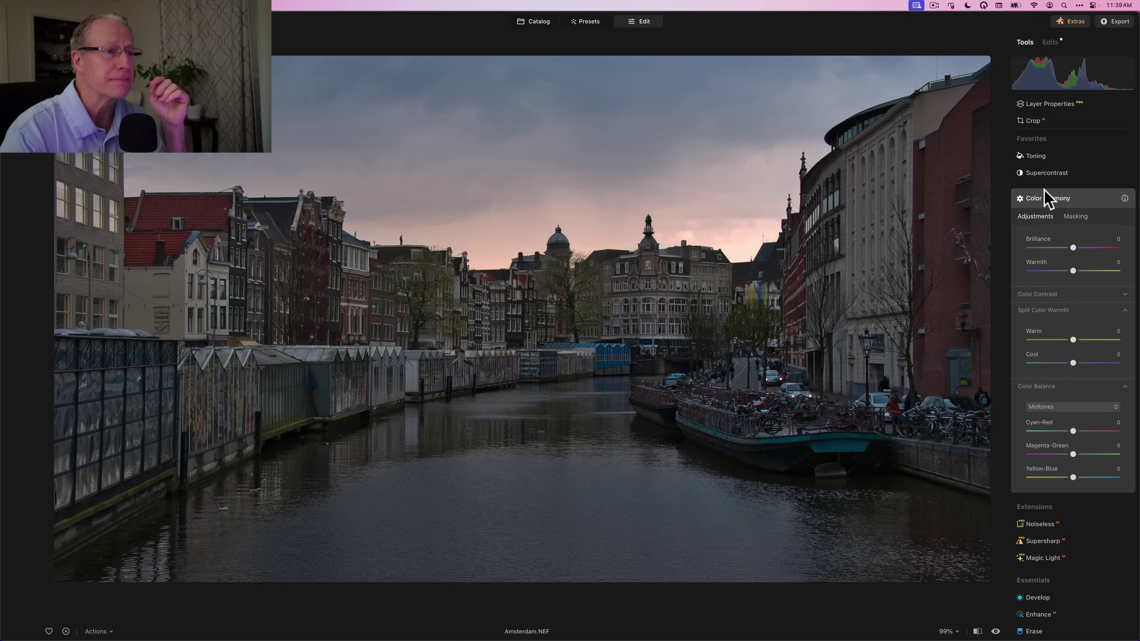
{"action": "left_click_drag", "start_coordinate": [1073, 247], "coordinate": [1078, 272]}
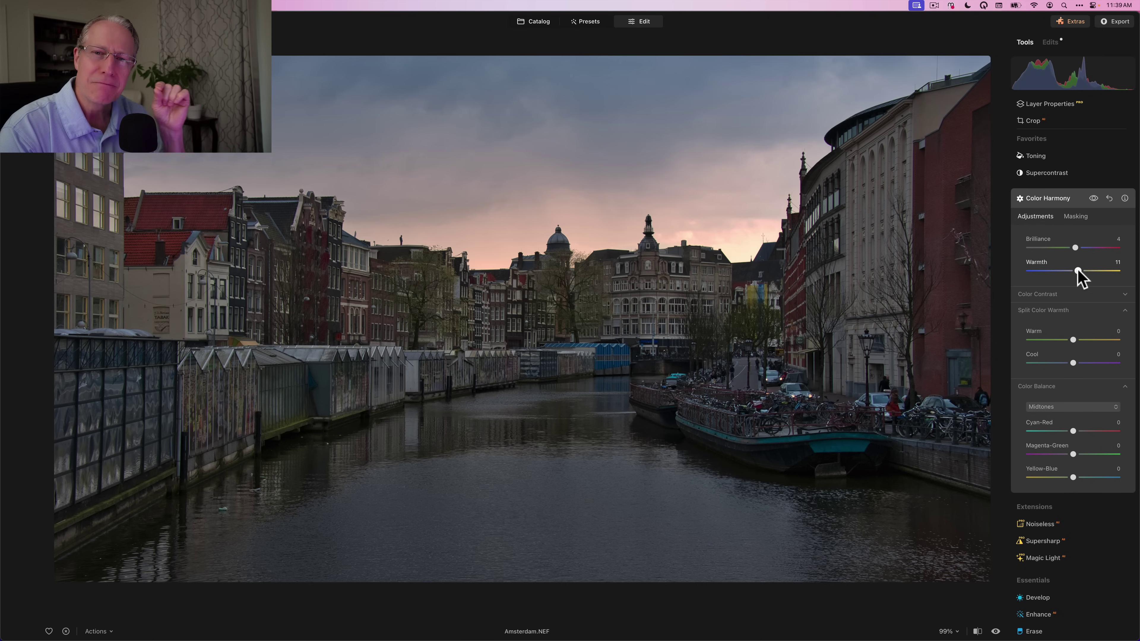
{"action": "left_click_drag", "start_coordinate": [1077, 268], "coordinate": [1080, 343]}
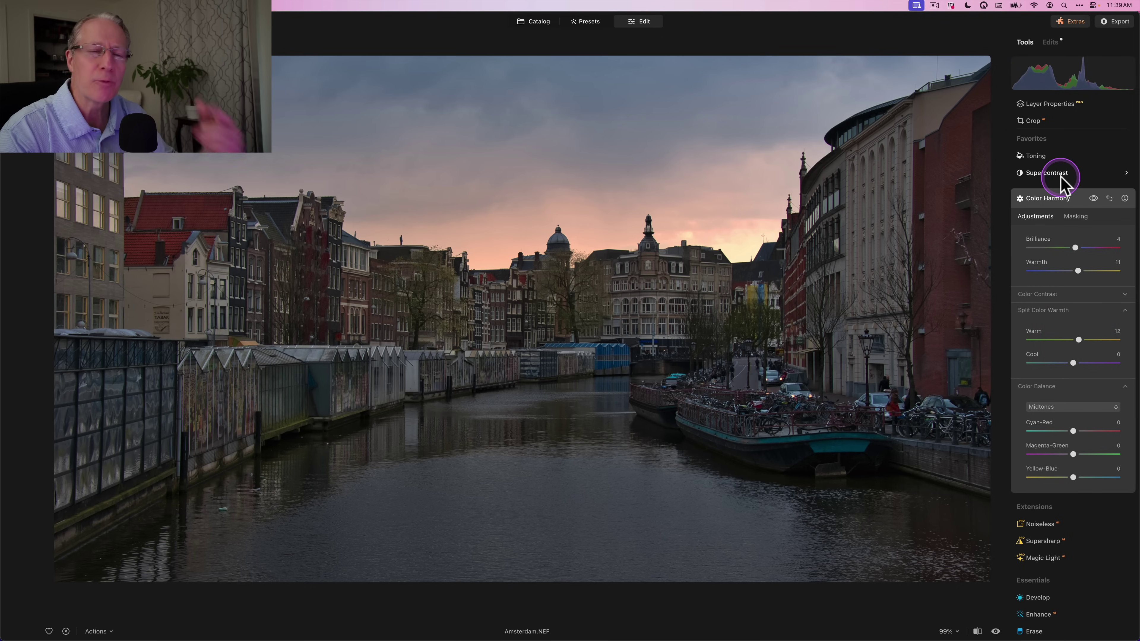
{"action": "left_click_drag", "start_coordinate": [1071, 364], "coordinate": [1080, 343]}
Nudge midtones toward red, then set Highlights Cyan-Red 5 and Magenta-Green -5
{"action": "left_click", "coordinate": [1076, 415]}
{"action": "left_click_drag", "start_coordinate": [1073, 392], "coordinate": [1076, 392]}
{"action": "left_click", "coordinate": [1071, 375]}
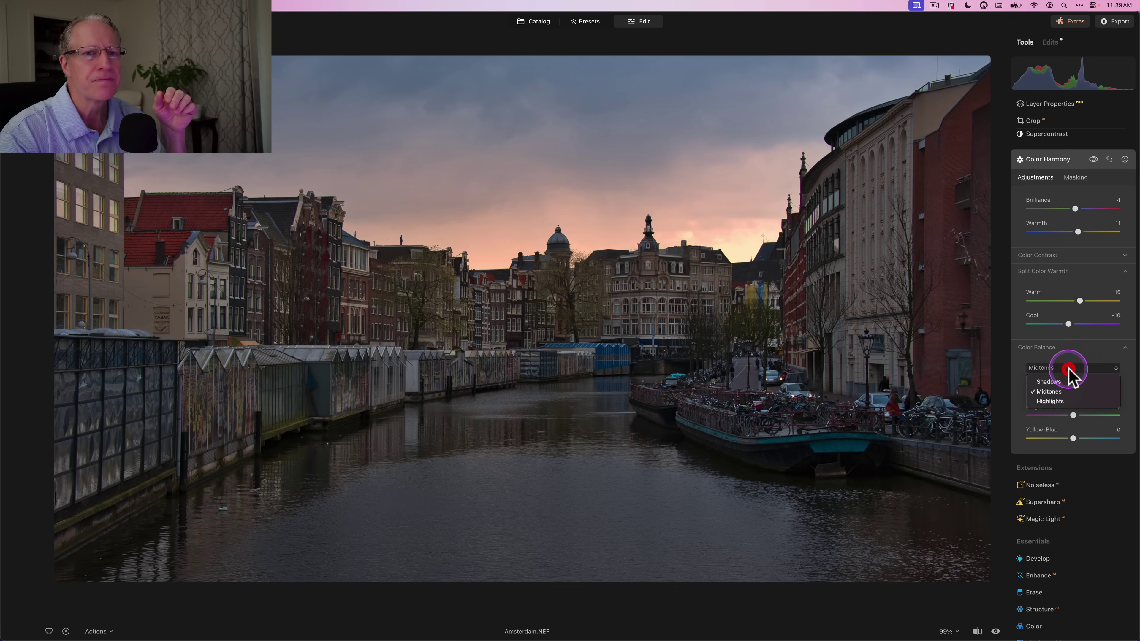
{"action": "left_click", "coordinate": [1071, 395]}
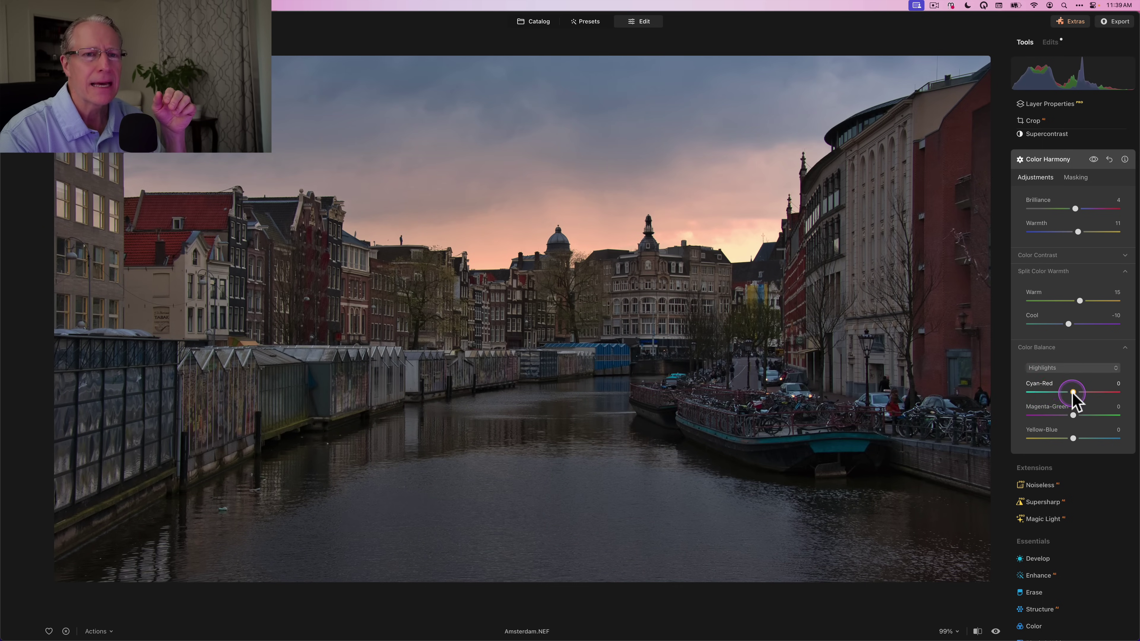
{"action": "left_click_drag", "start_coordinate": [1073, 393], "coordinate": [1071, 416]}
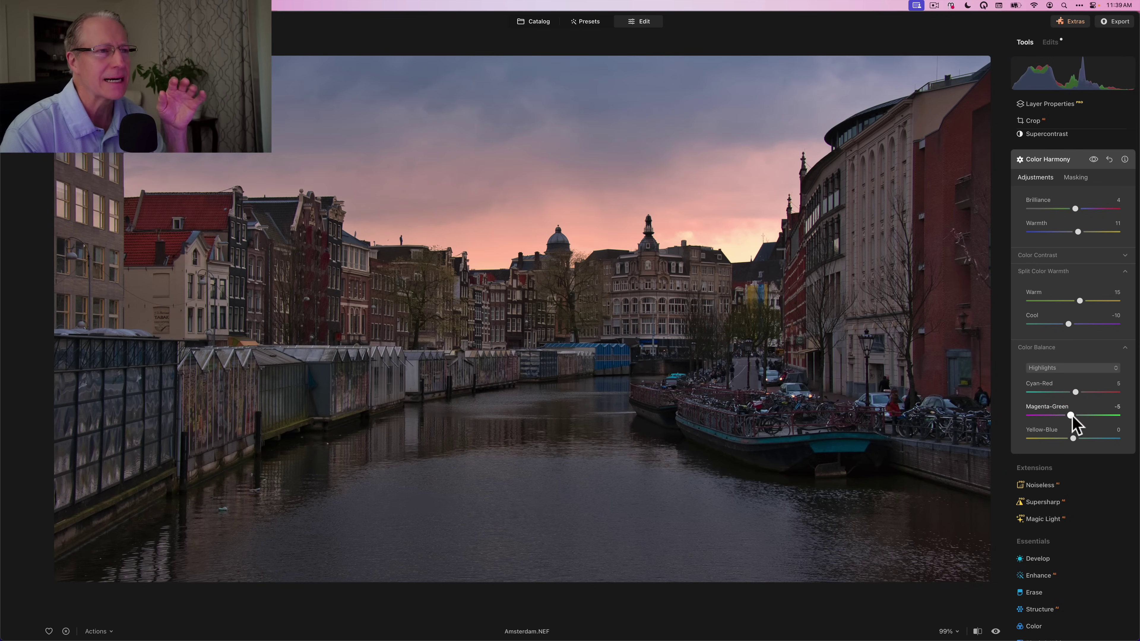
Switch Color Balance to Shadows and set Yellow-Blue to 3
{"action": "left_click", "coordinate": [1064, 369]}
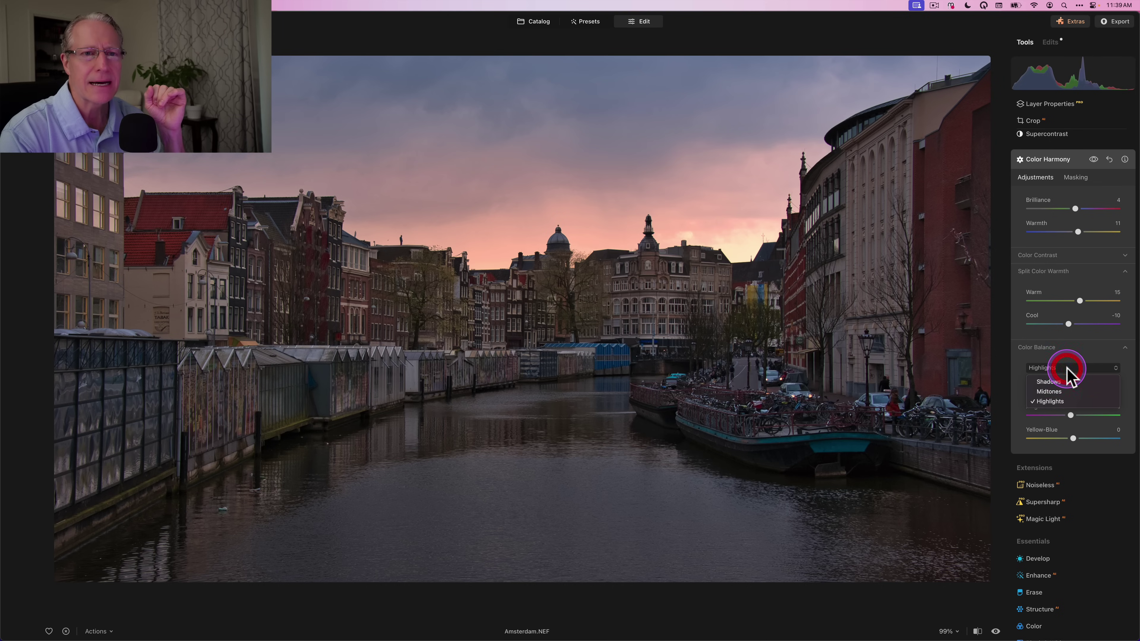
{"action": "left_click", "coordinate": [1060, 383]}
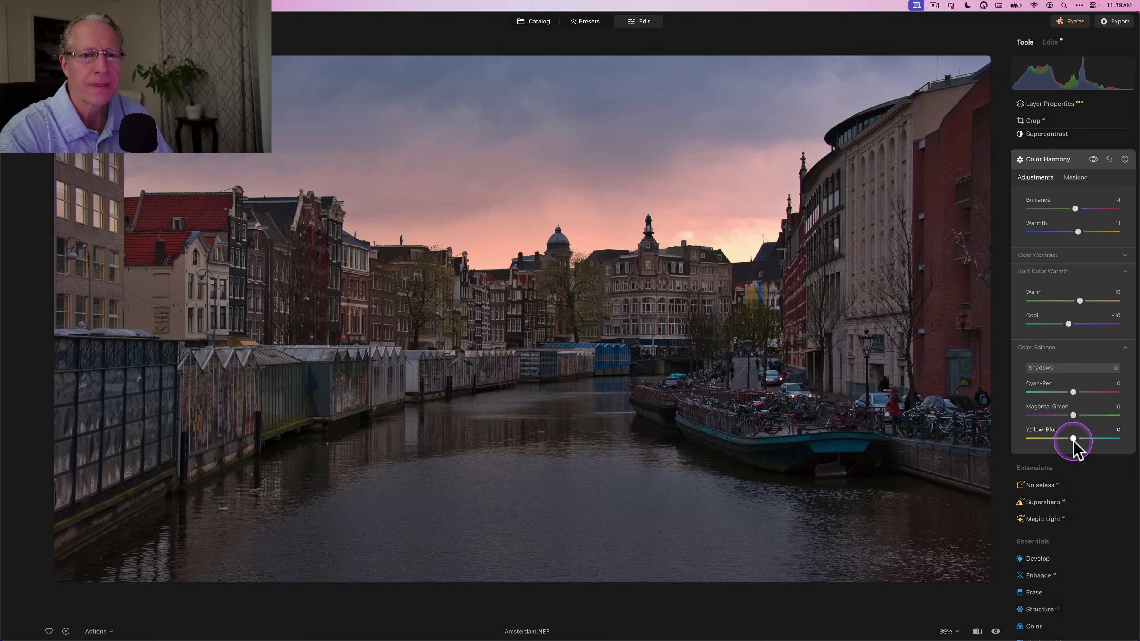
{"action": "left_click_drag", "start_coordinate": [1073, 438], "coordinate": [1077, 443]}
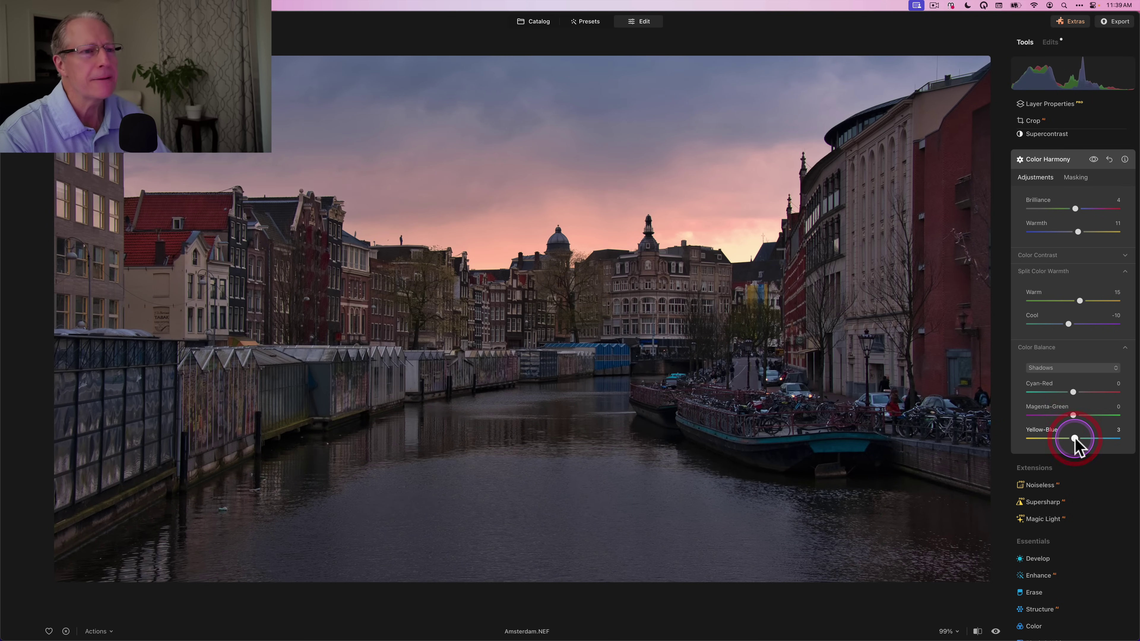
{"action": "scroll", "coordinate": [1099, 281], "scroll_direction": "up", "scroll_amount": 2}
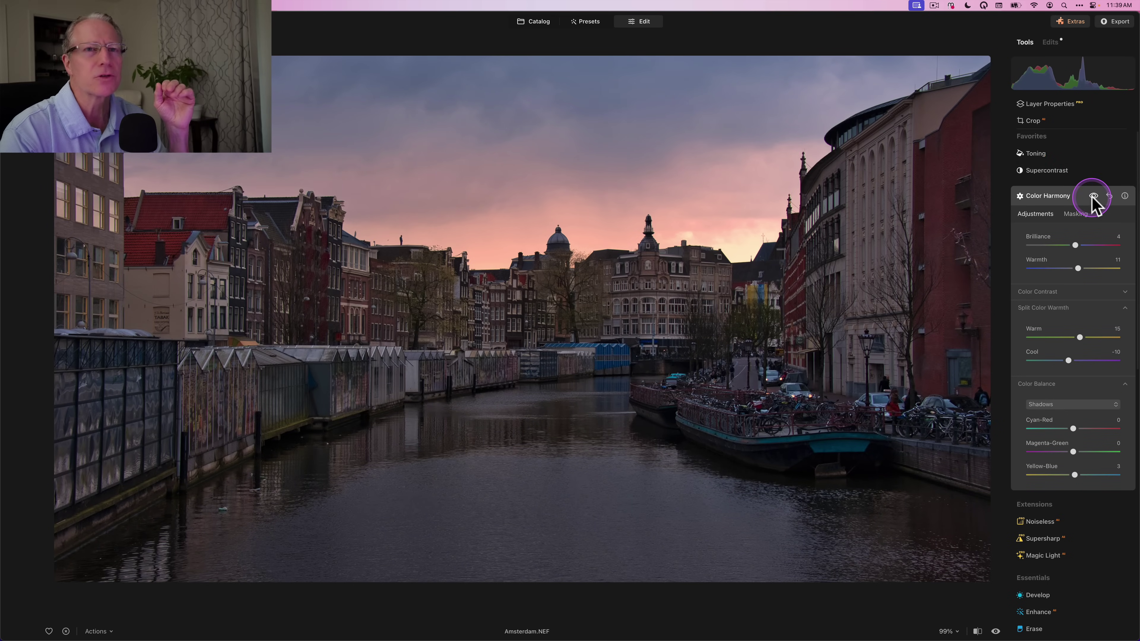
Preview the original photo, then collapse Color Harmony and open Water Enhancer
{"action": "left_click_drag", "start_coordinate": [1092, 198], "coordinate": [1092, 198]}
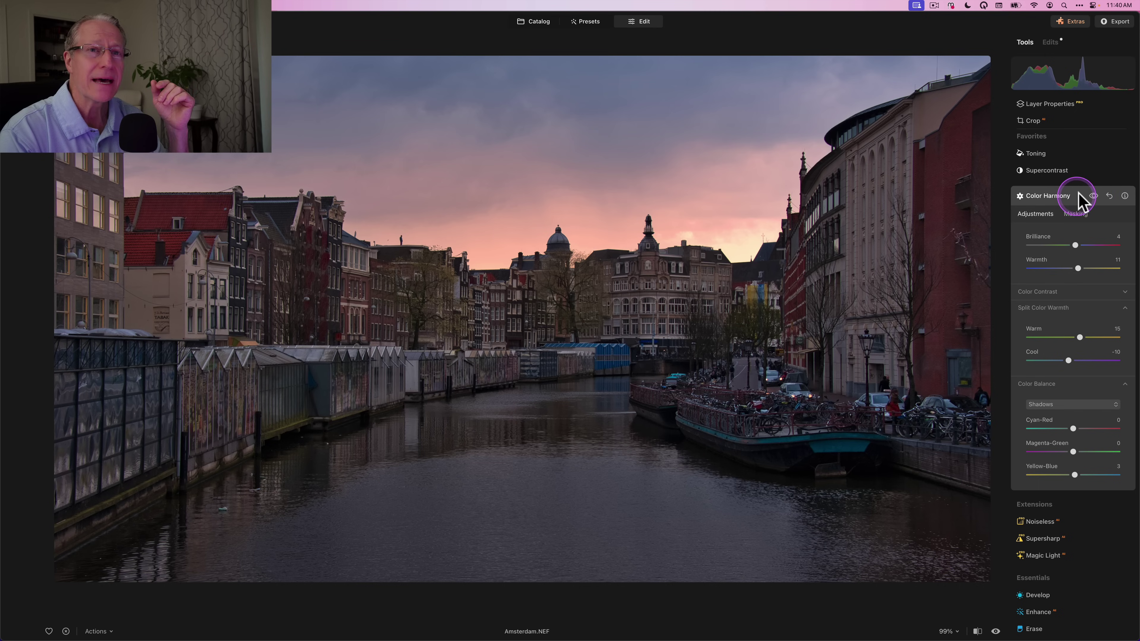
{"action": "left_click", "coordinate": [1079, 197]}
{"action": "scroll", "coordinate": [1075, 355], "scroll_direction": "down", "scroll_amount": 8}
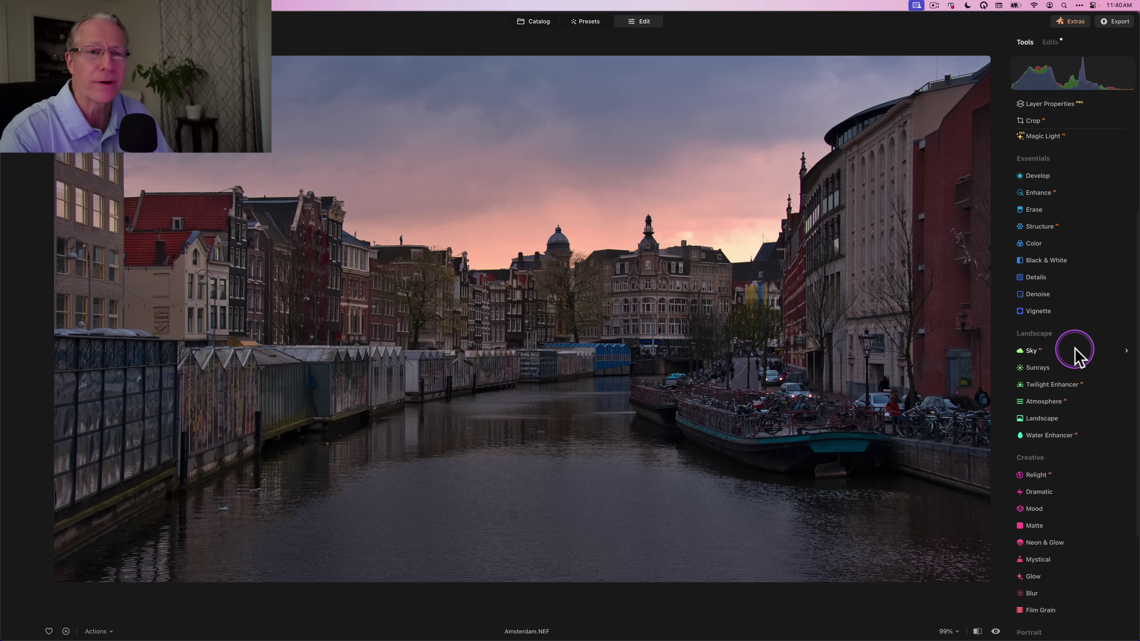
{"action": "left_click", "coordinate": [1056, 389]}
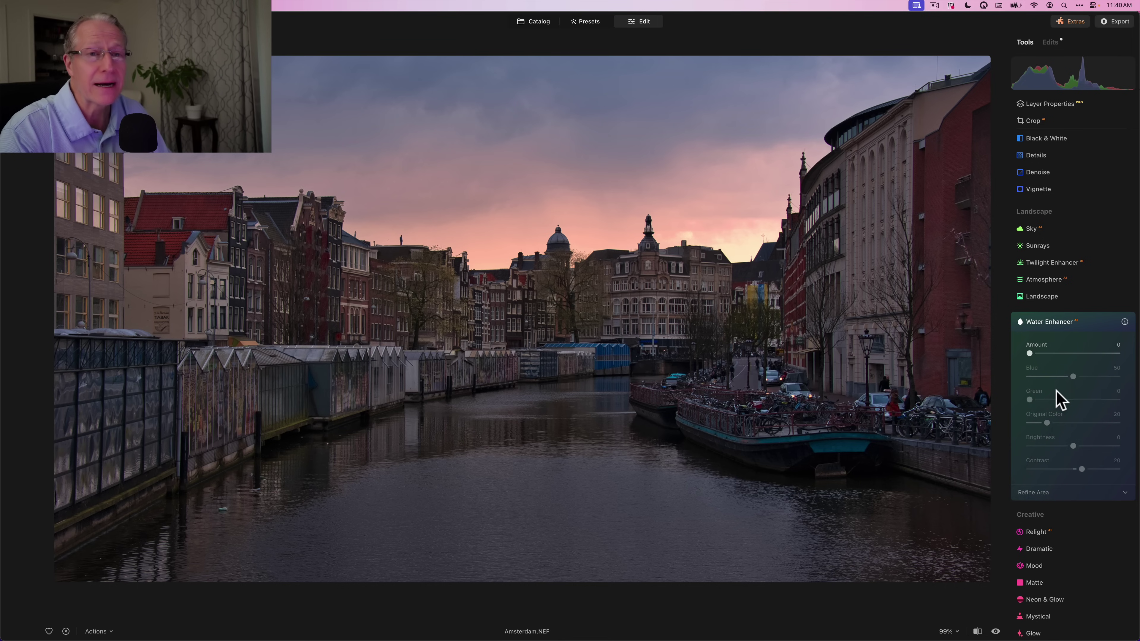
Set Water Enhancer Amount 30, Blue 24, Green 7 and Original Color 28
{"action": "left_click_drag", "start_coordinate": [1057, 354], "coordinate": [1056, 357]}
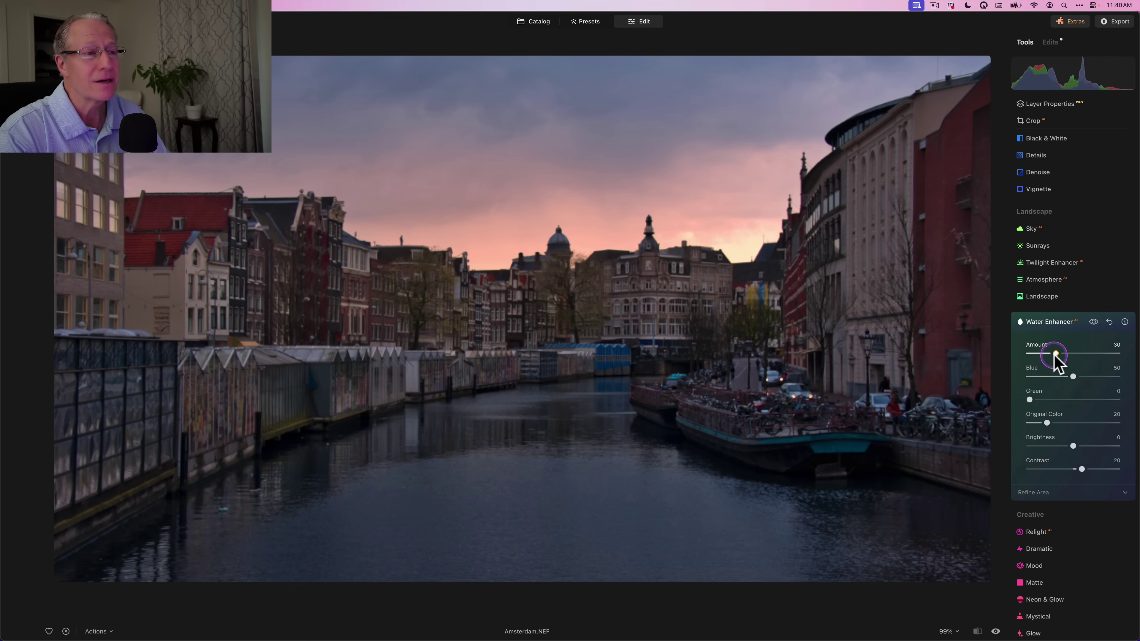
{"action": "left_click", "coordinate": [1073, 377]}
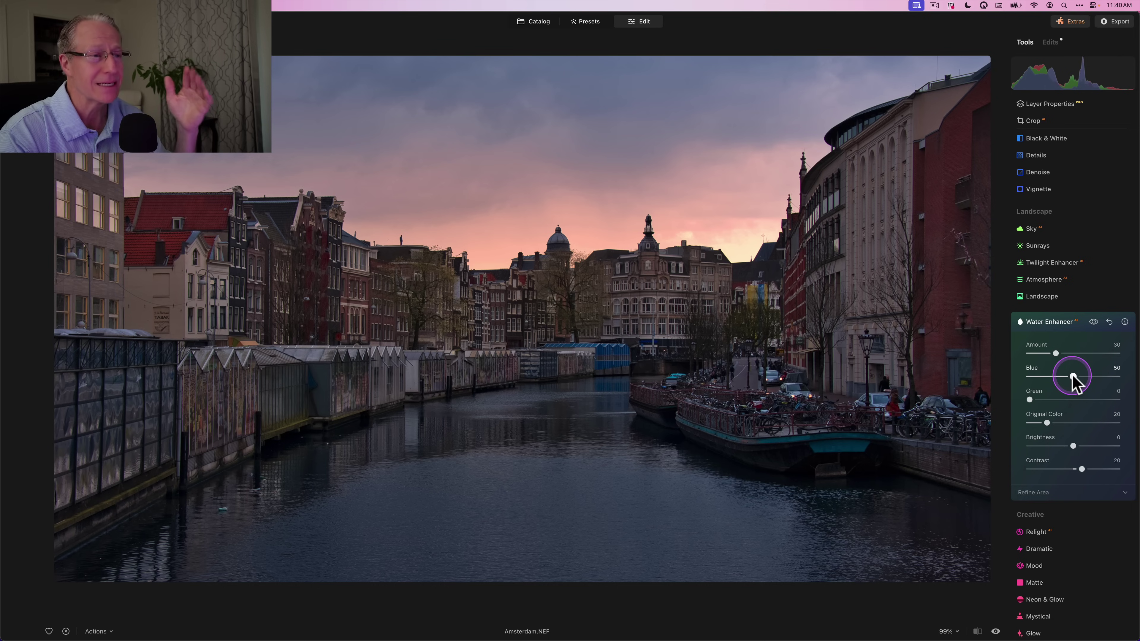
{"action": "left_click_drag", "start_coordinate": [1072, 378], "coordinate": [1055, 424]}
{"action": "left_click", "coordinate": [1093, 321]}
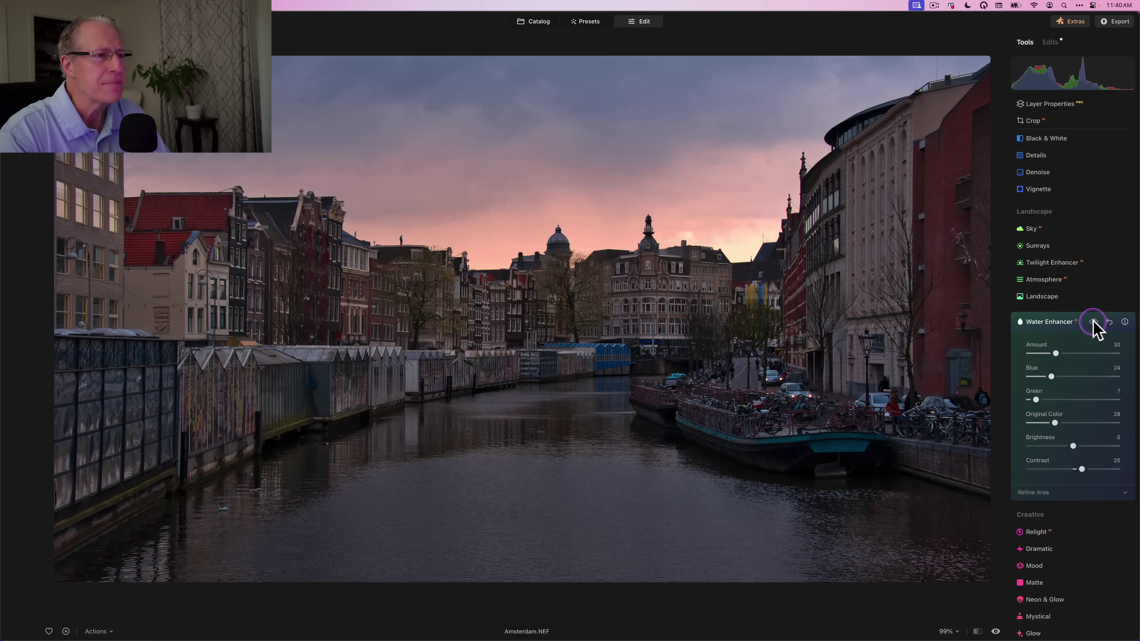
{"action": "left_click", "coordinate": [1093, 321]}
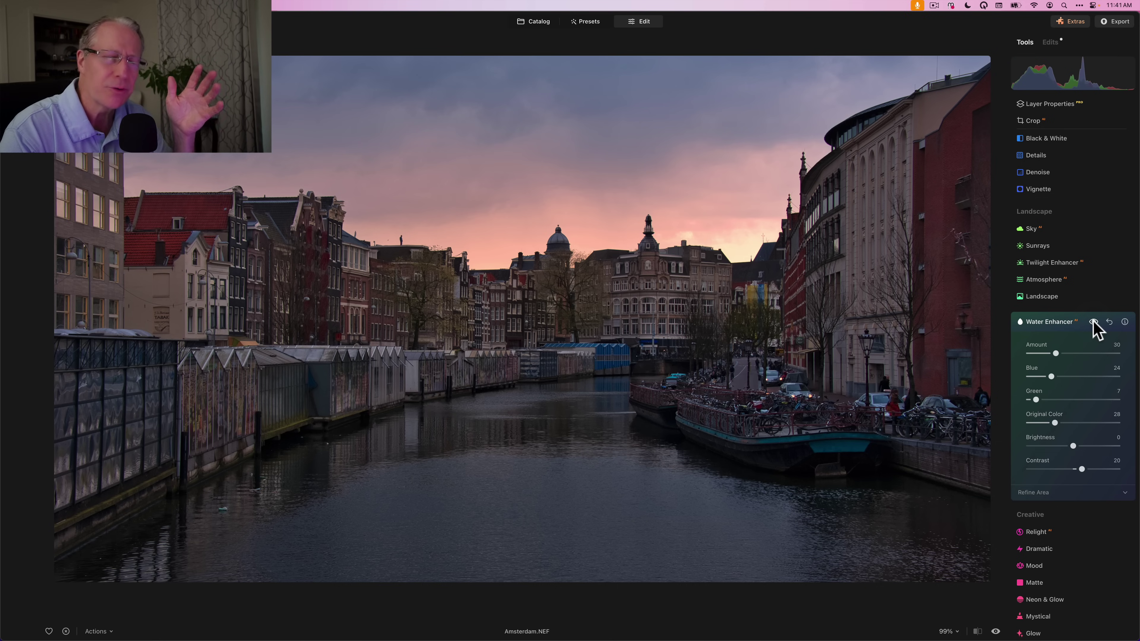
{"action": "left_click", "coordinate": [1093, 322]}
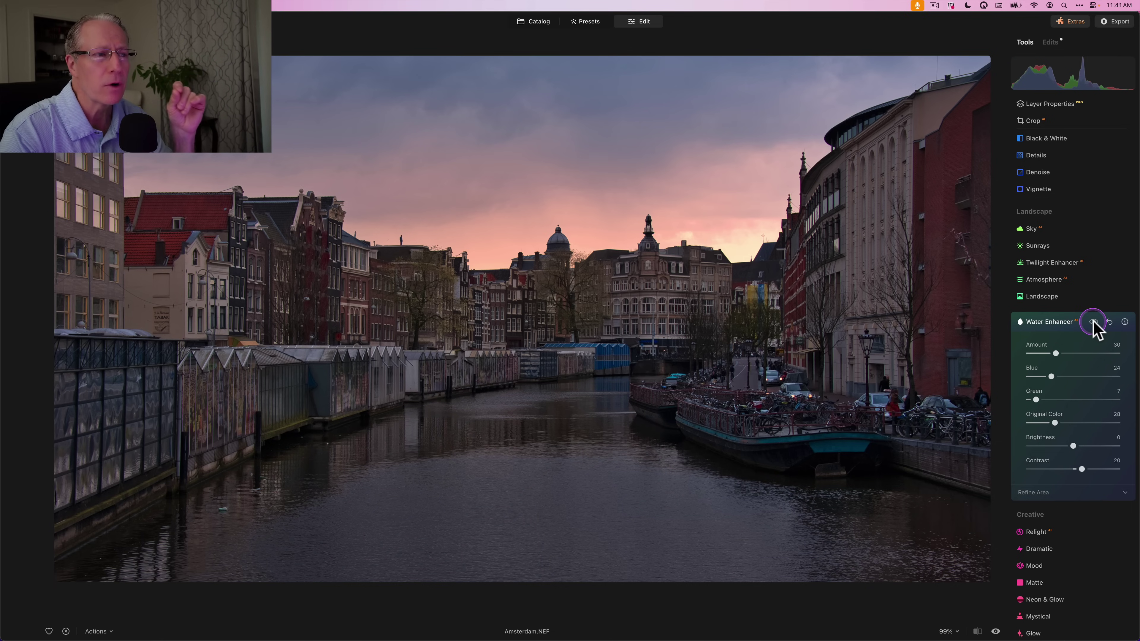
Collapse Water Enhancer, reopen Color Harmony from Favorites and show its Masking options
{"action": "left_click", "coordinate": [1071, 326]}
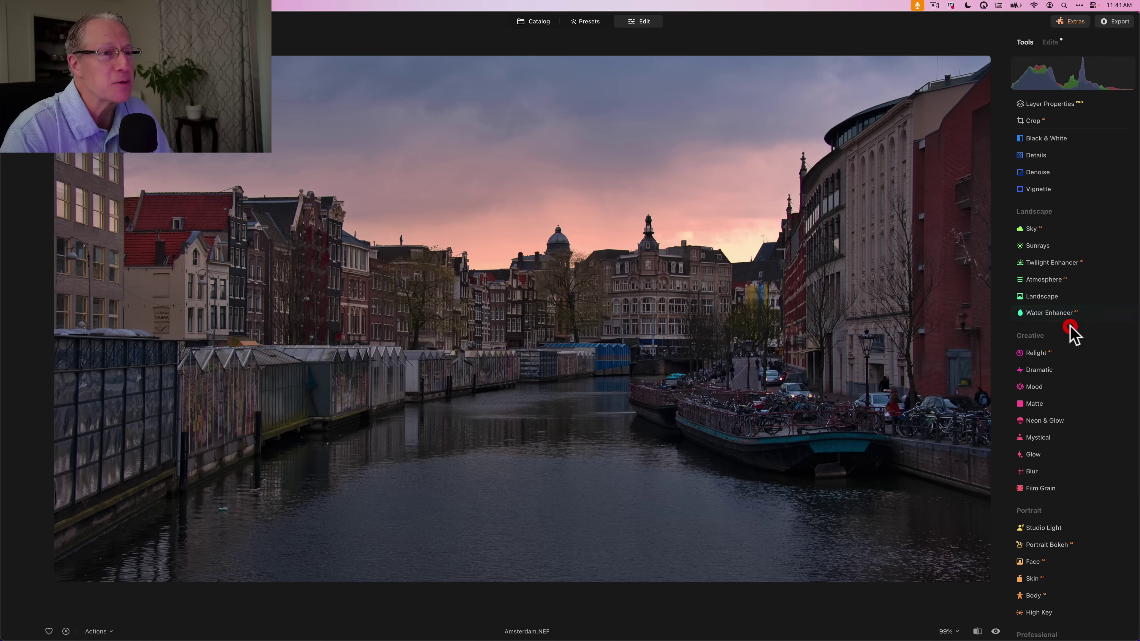
{"action": "scroll", "coordinate": [1072, 335], "scroll_direction": "up", "scroll_amount": 5}
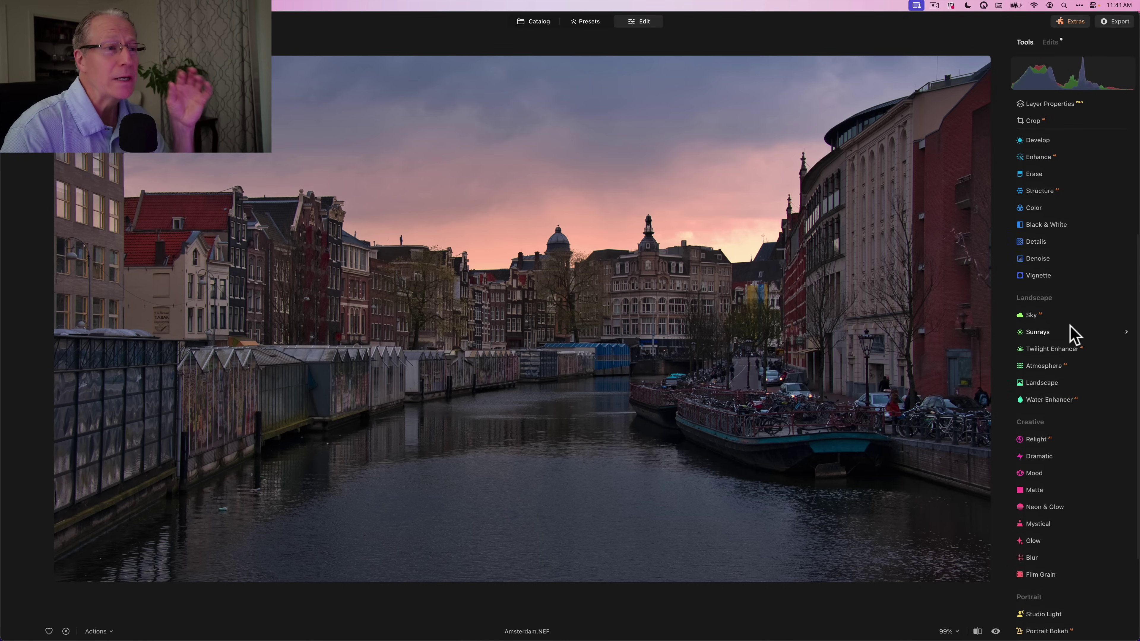
{"action": "scroll", "coordinate": [1072, 335], "scroll_direction": "up", "scroll_amount": 3}
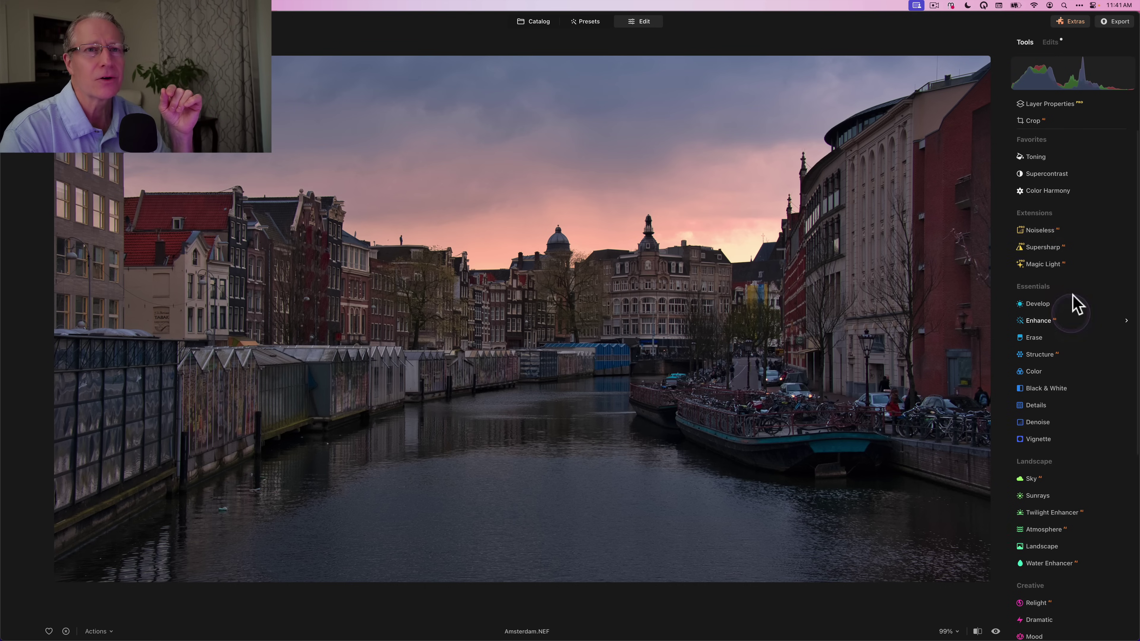
{"action": "left_click", "coordinate": [1052, 190]}
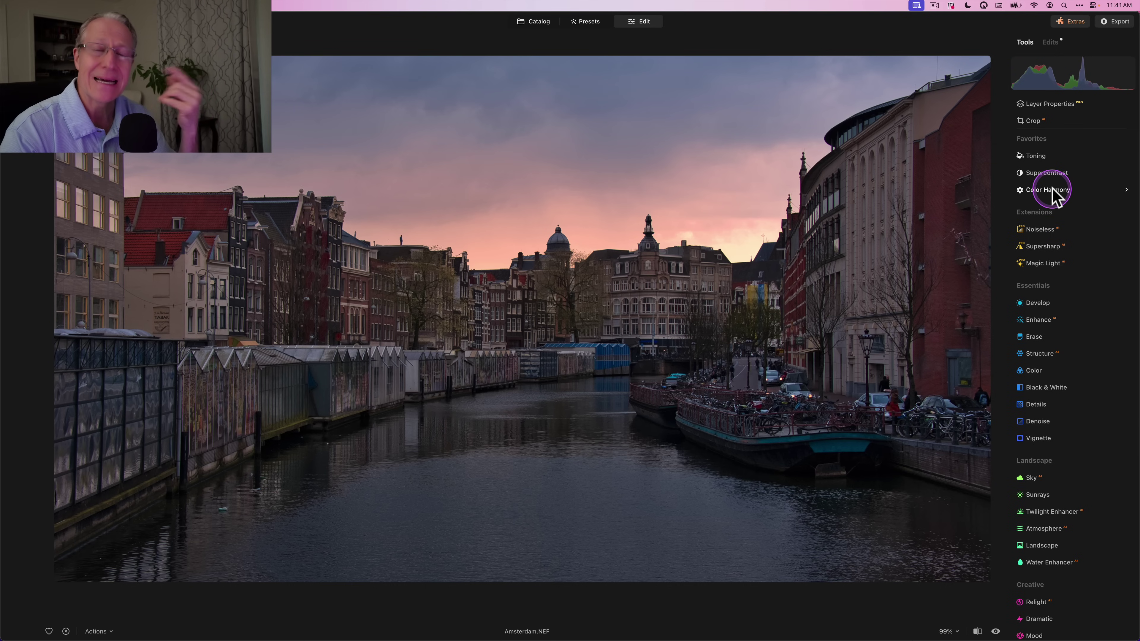
{"action": "left_click", "coordinate": [1053, 193]}
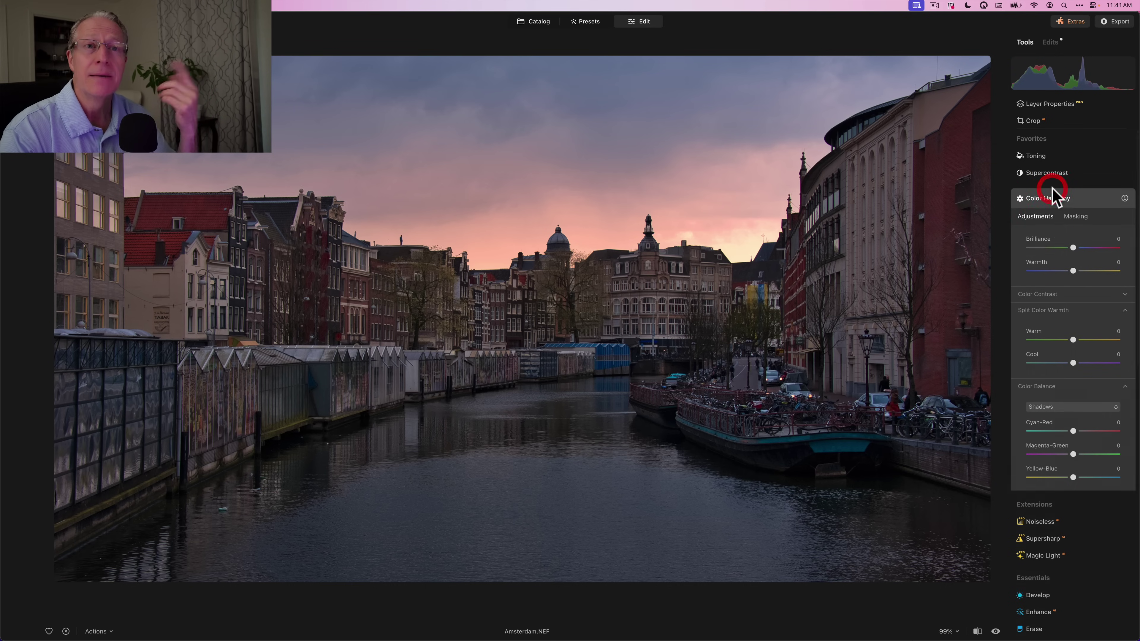
{"action": "left_click", "coordinate": [1076, 217]}
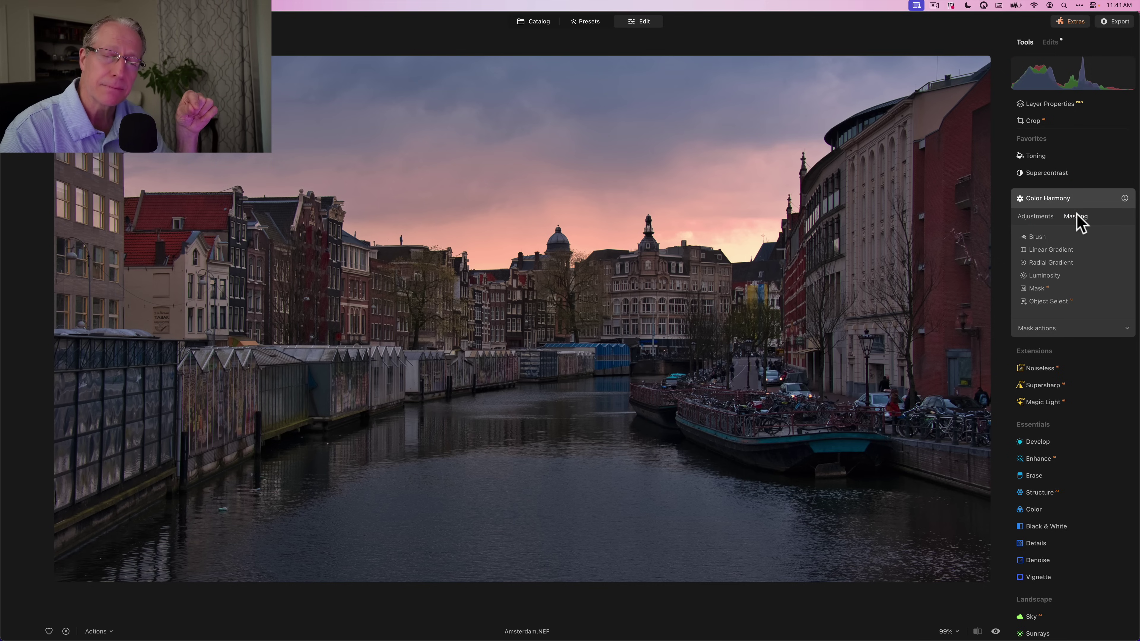
Add a Luminosity mask to Color Harmony and move its luminance range toward brighter tones
{"action": "left_click", "coordinate": [1050, 275]}
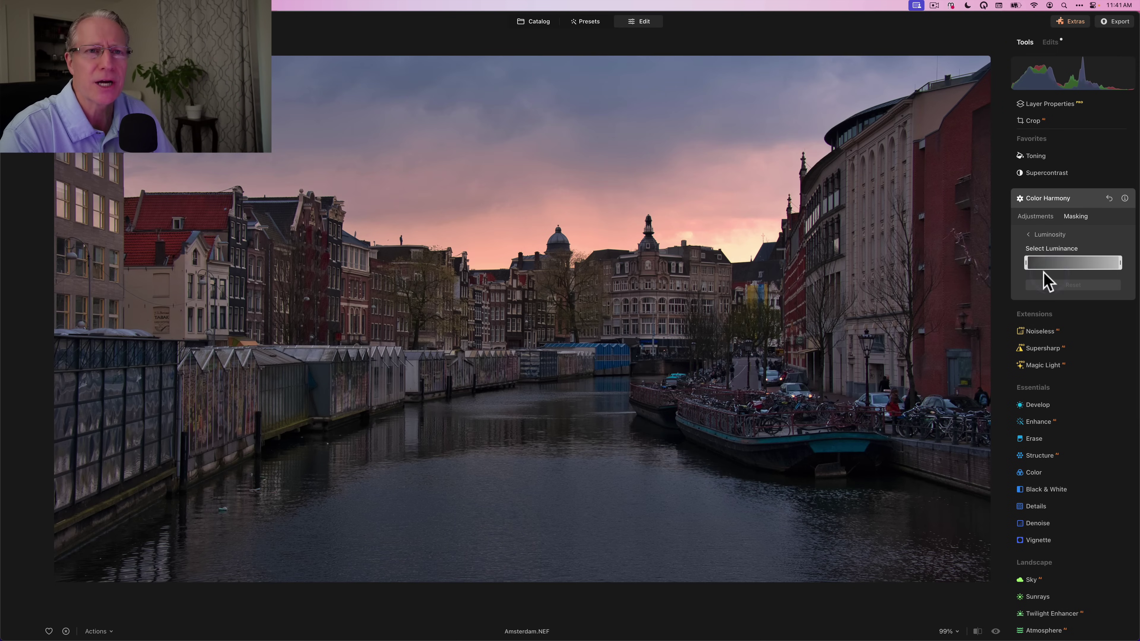
{"action": "left_click", "coordinate": [1024, 263]}
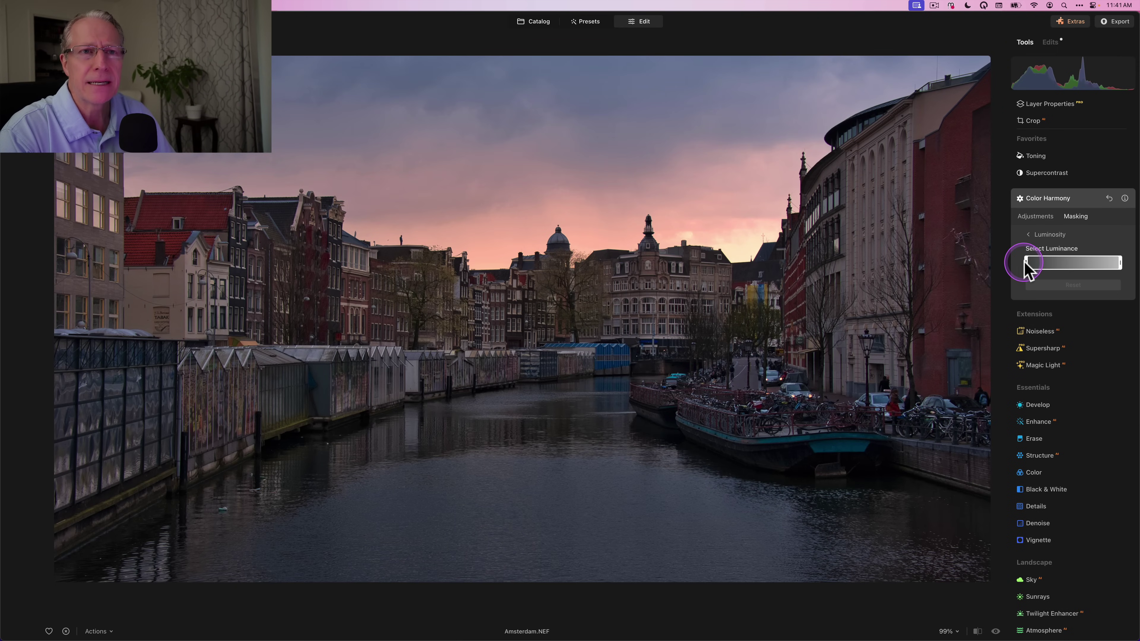
{"action": "mouse_move", "coordinate": [1026, 264]}
{"action": "left_mouse_down"}
{"action": "mouse_move", "coordinate": [1110, 275]}
{"action": "mouse_move", "coordinate": [1036, 274]}
{"action": "left_mouse_up"}
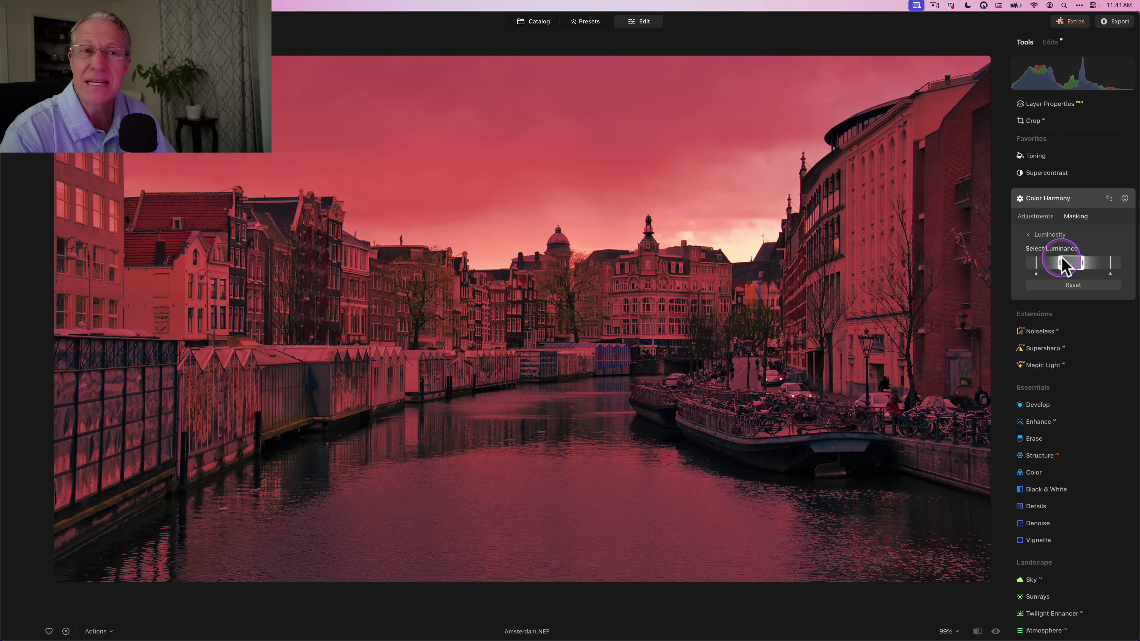
{"action": "left_click", "coordinate": [1074, 263]}
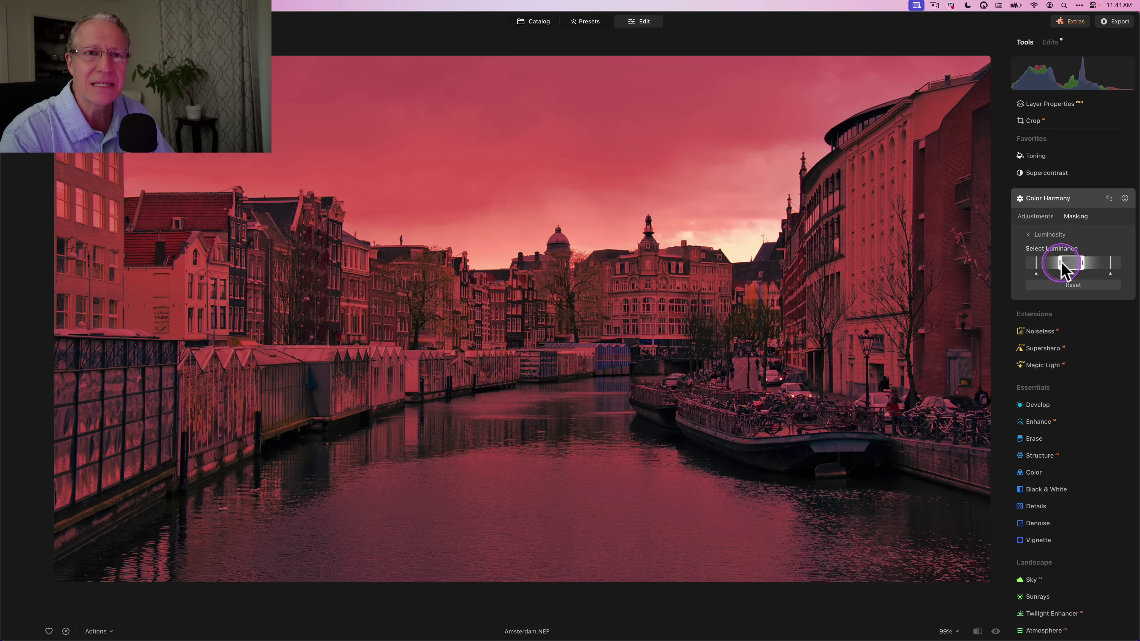
{"action": "left_click", "coordinate": [1062, 263]}
{"action": "left_click", "coordinate": [1082, 262]}
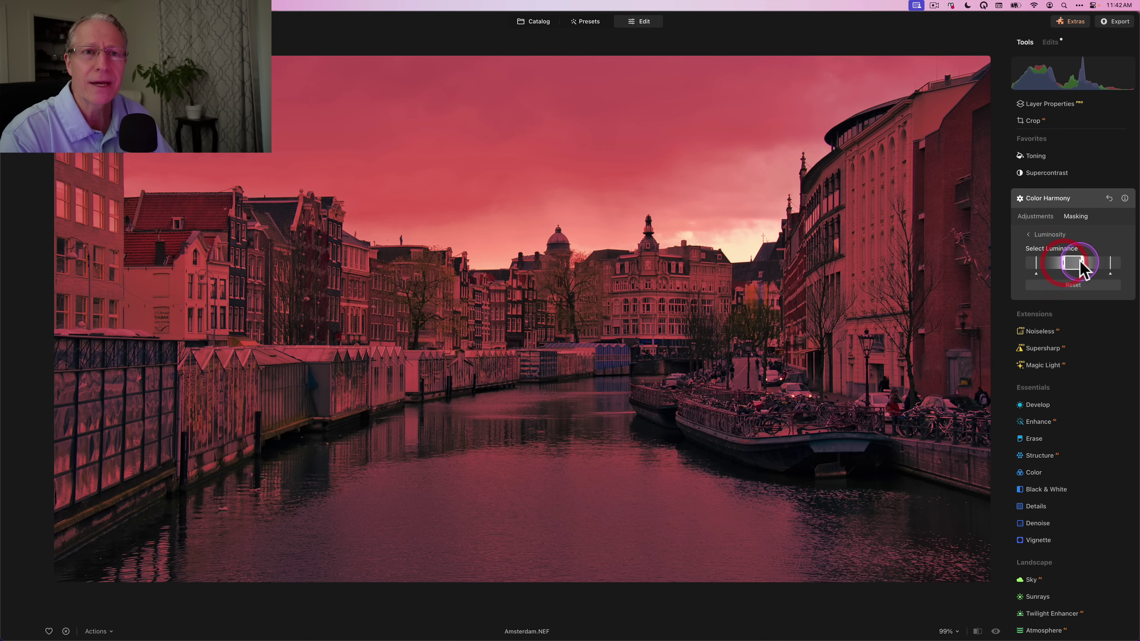
{"action": "left_click_drag", "start_coordinate": [1083, 264], "coordinate": [1081, 263]}
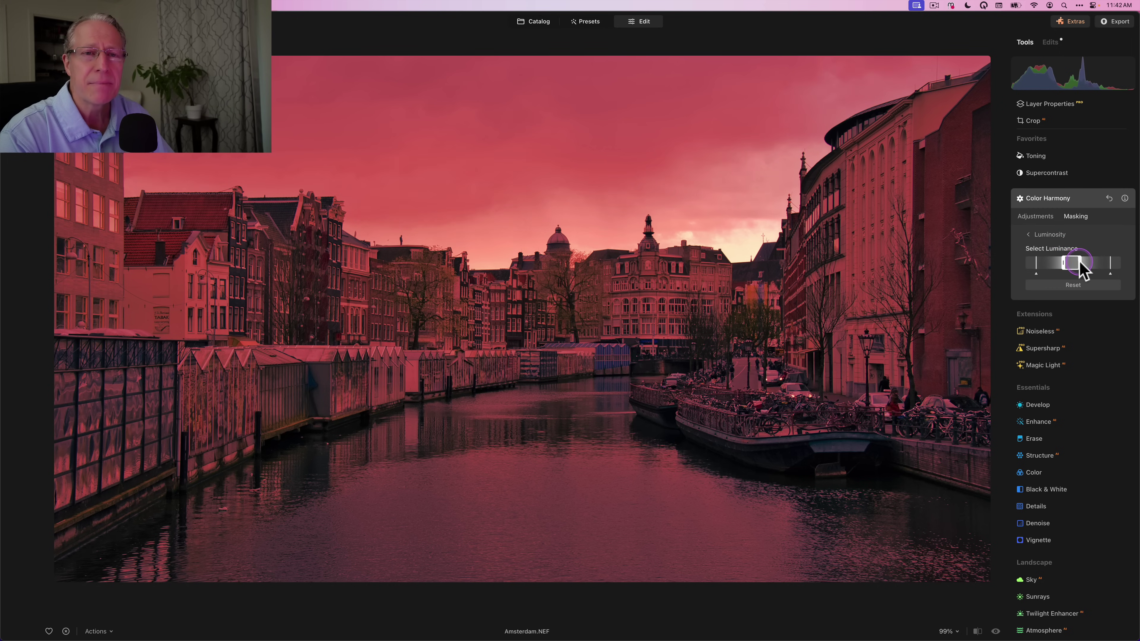
Refine the Select Luminance handles into a narrow midtone range
{"action": "left_click", "coordinate": [1098, 258]}
{"action": "left_click", "coordinate": [1033, 265]}
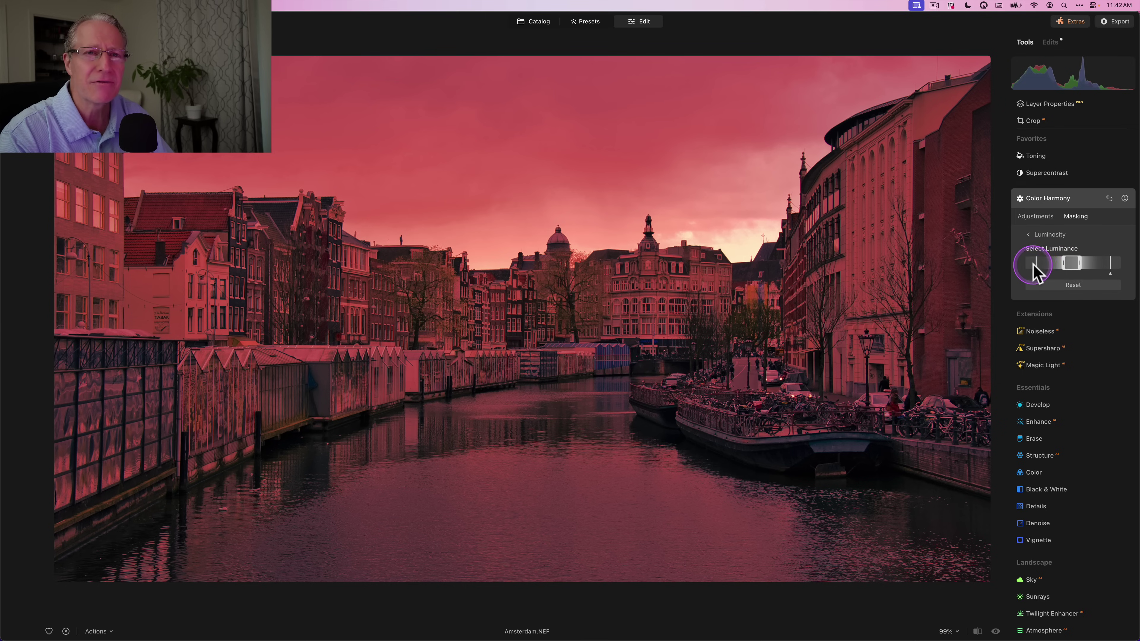
{"action": "left_click", "coordinate": [1042, 265]}
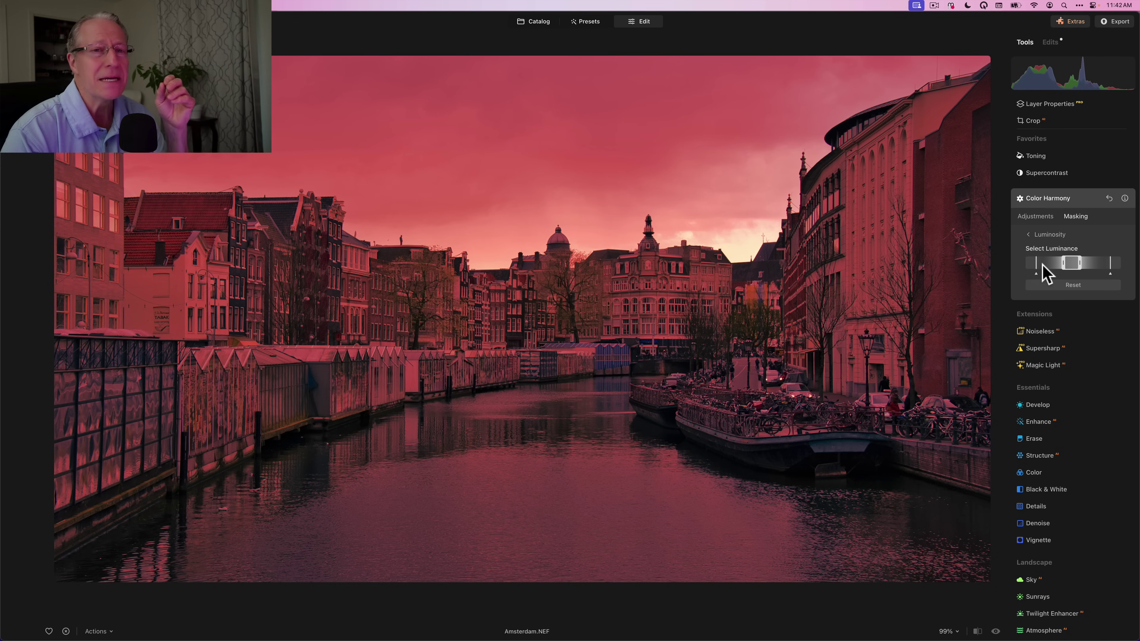
{"action": "left_click", "coordinate": [1061, 263]}
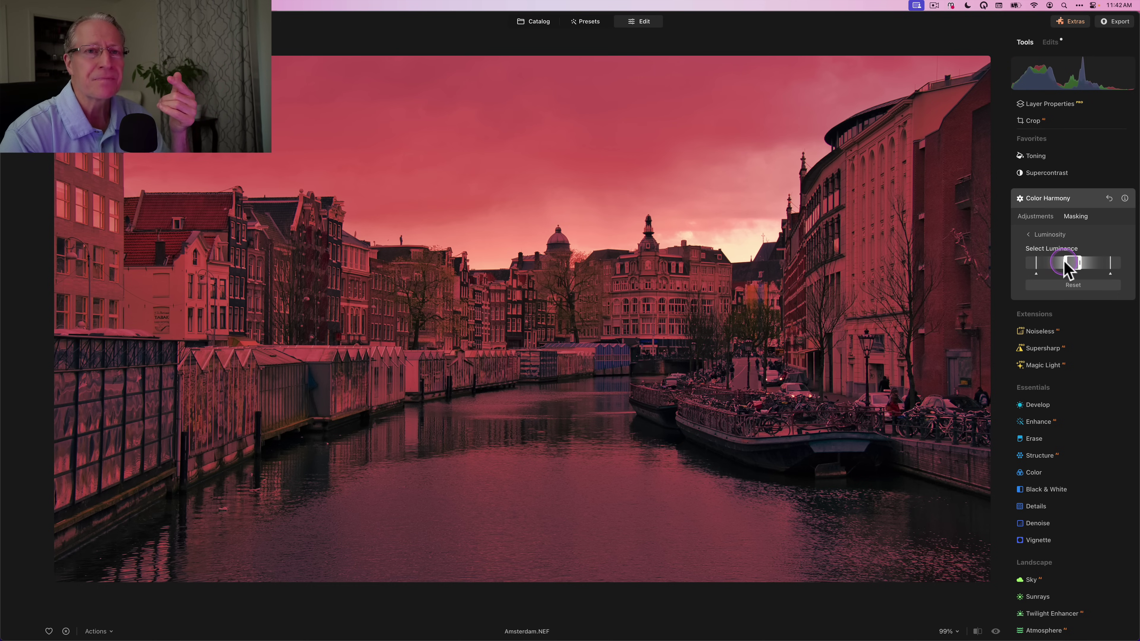
{"action": "mouse_move", "coordinate": [1071, 262]}
{"action": "left_mouse_down"}
{"action": "mouse_move", "coordinate": [1083, 267]}
{"action": "mouse_move", "coordinate": [1072, 266]}
{"action": "left_mouse_up"}
{"action": "left_click", "coordinate": [1080, 264]}
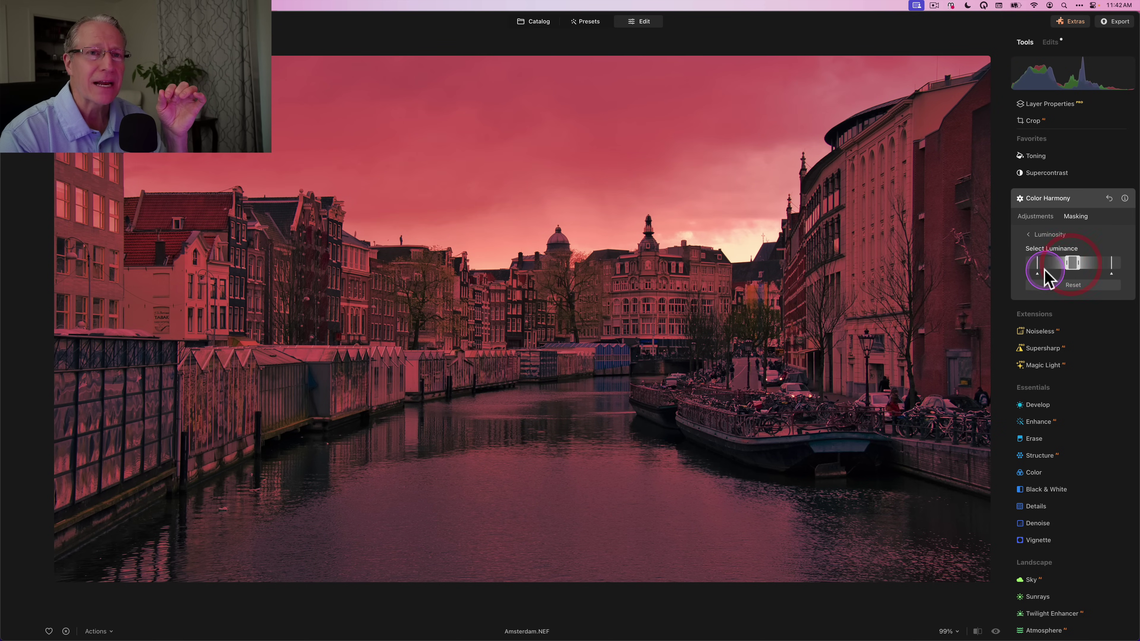
{"action": "left_click_drag", "start_coordinate": [1044, 269], "coordinate": [1104, 275]}
{"action": "left_click", "coordinate": [1108, 270]}
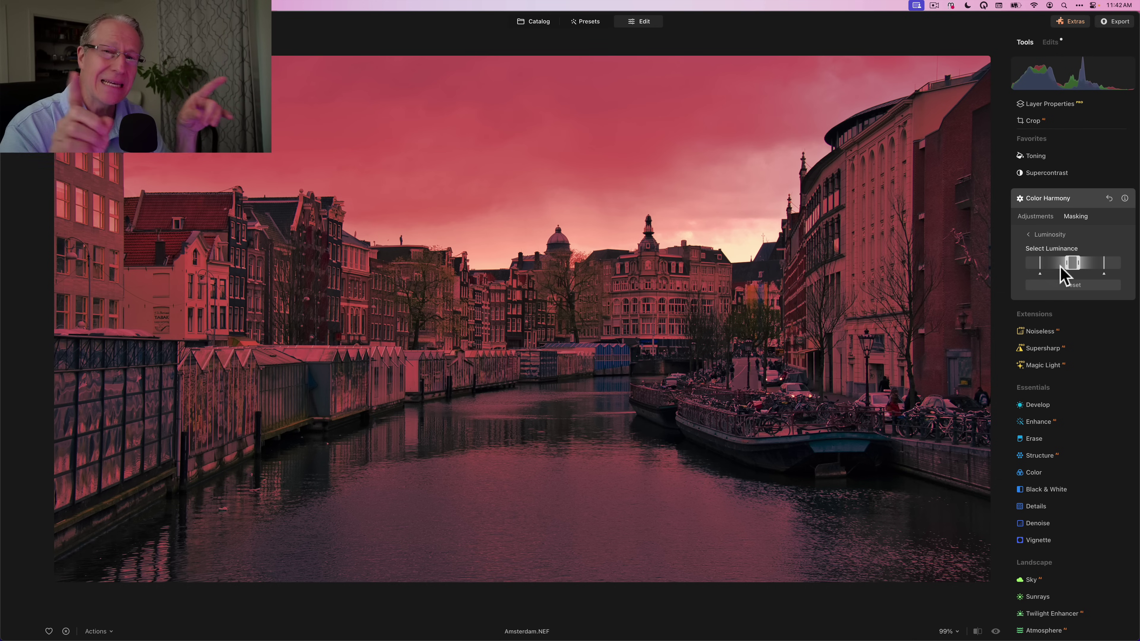
Set Color Harmony Brilliance 13, Warmth 20, split-color Warm 11 and Cool -1
{"action": "left_click", "coordinate": [1035, 218]}
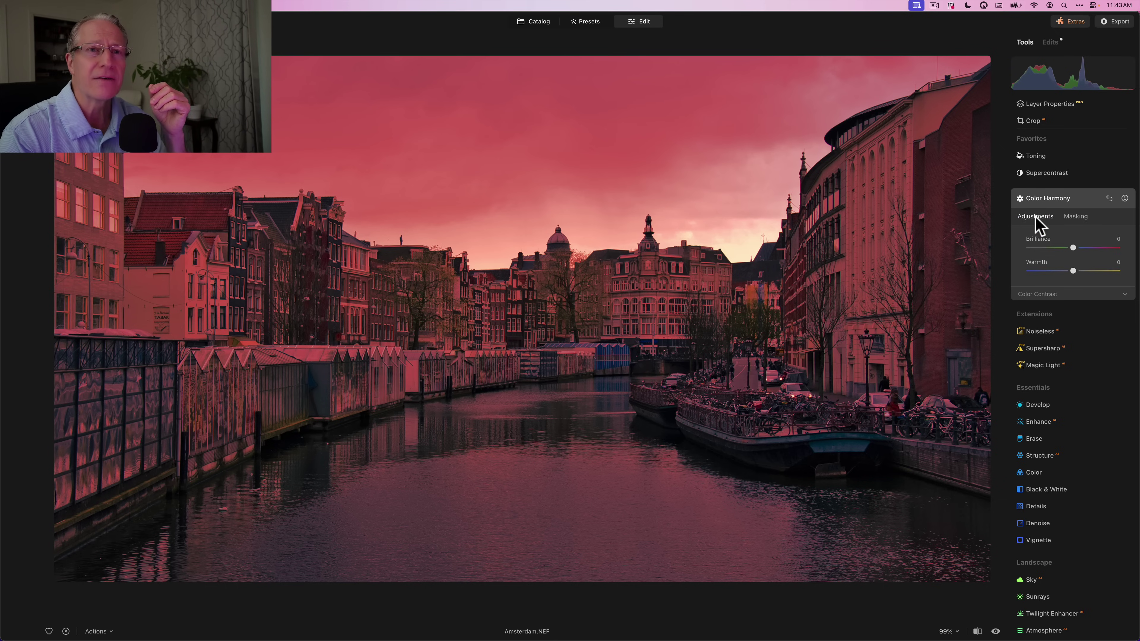
{"action": "left_click", "coordinate": [1072, 248]}
{"action": "left_click_drag", "start_coordinate": [1072, 248], "coordinate": [1082, 271]}
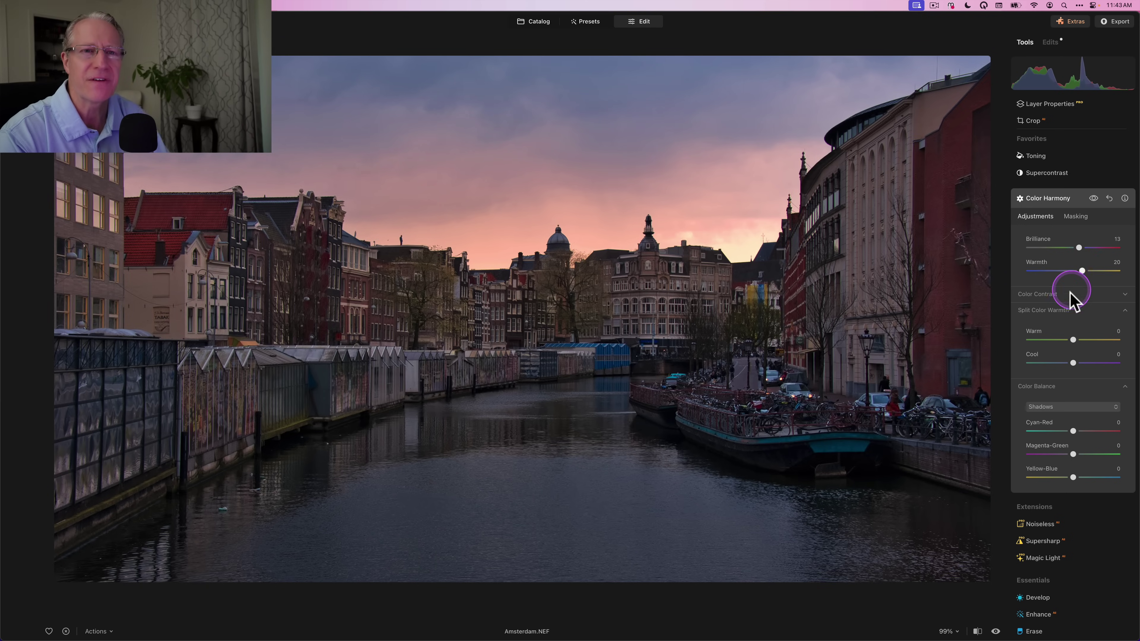
{"action": "left_click_drag", "start_coordinate": [1072, 340], "coordinate": [1078, 340]}
{"action": "left_click_drag", "start_coordinate": [1073, 361], "coordinate": [1031, 359]}
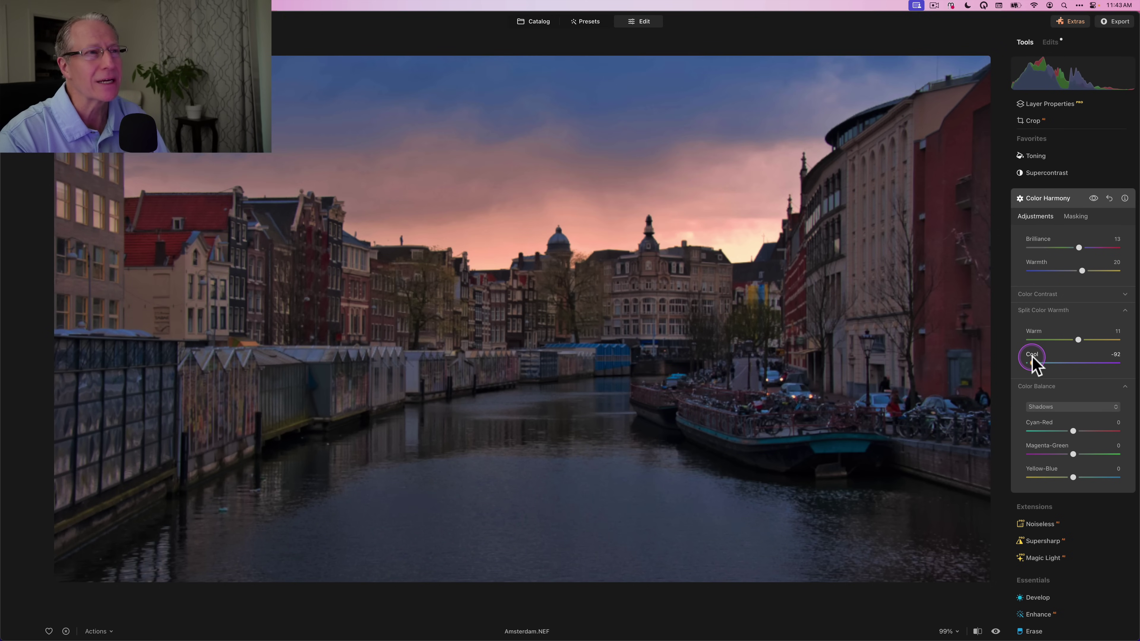
{"action": "double_click", "coordinate": [1049, 367]}
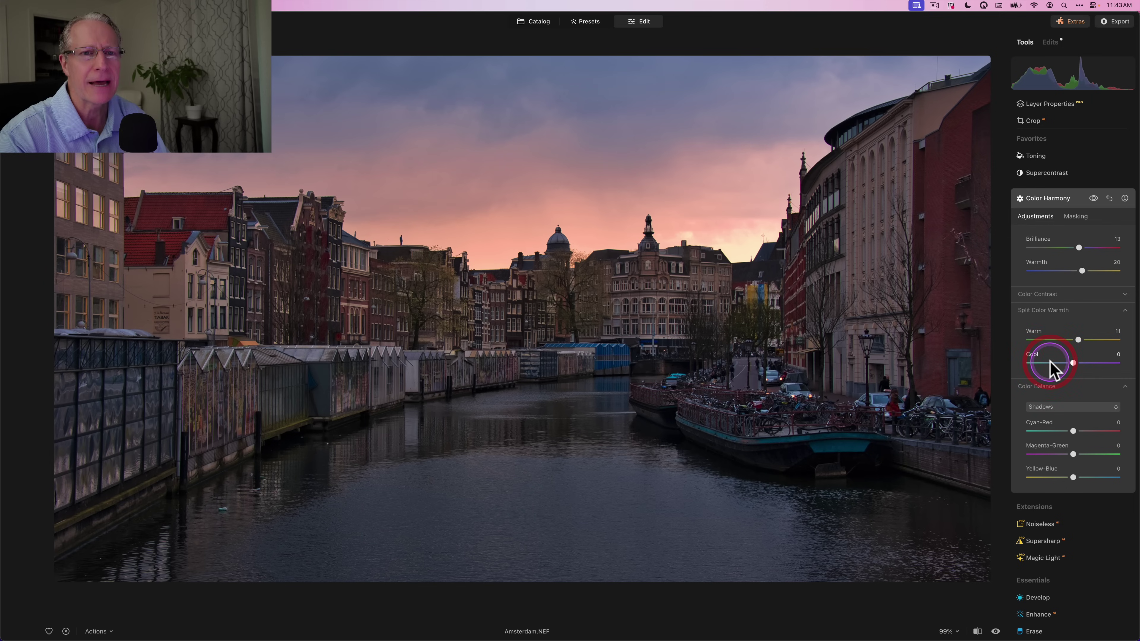
{"action": "left_click", "coordinate": [1072, 362]}
Set Color Balance Midtones to Cyan-Red 5 and Magenta-Green -4
{"action": "left_click", "coordinate": [1062, 409]}
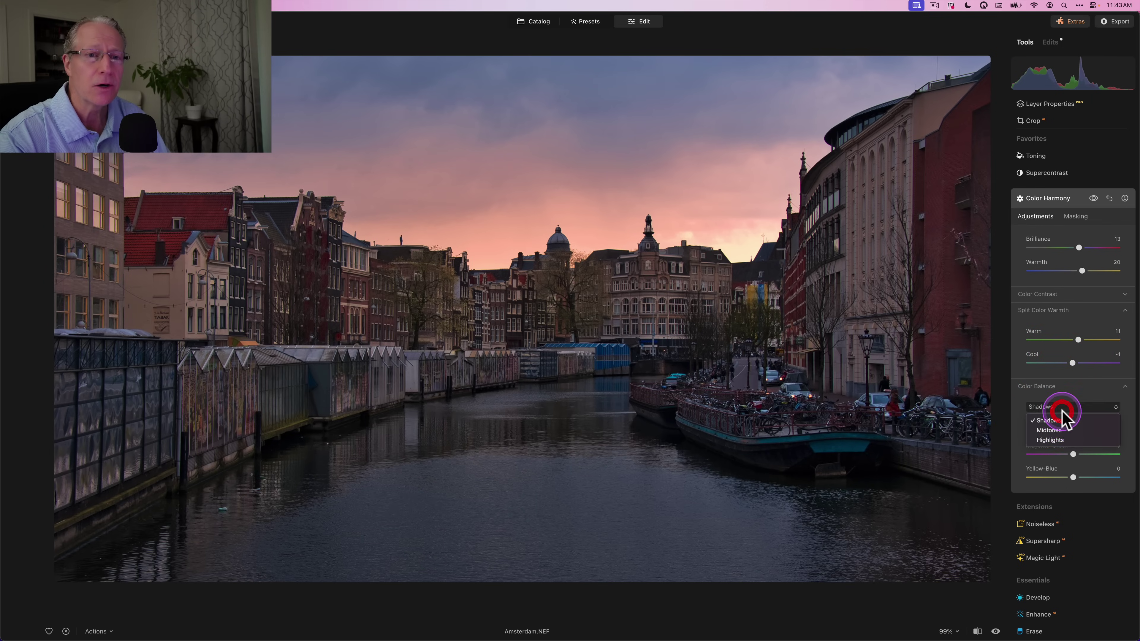
{"action": "left_click", "coordinate": [1062, 431]}
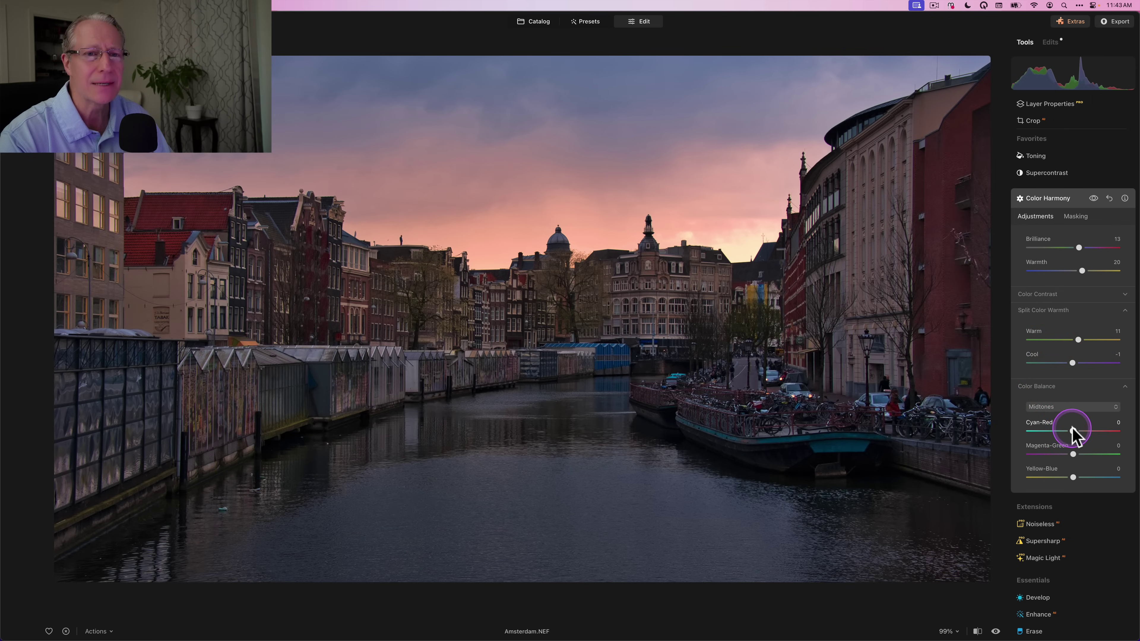
{"action": "left_click_drag", "start_coordinate": [1072, 429], "coordinate": [1070, 454]}
{"action": "left_click", "coordinate": [1073, 455]}
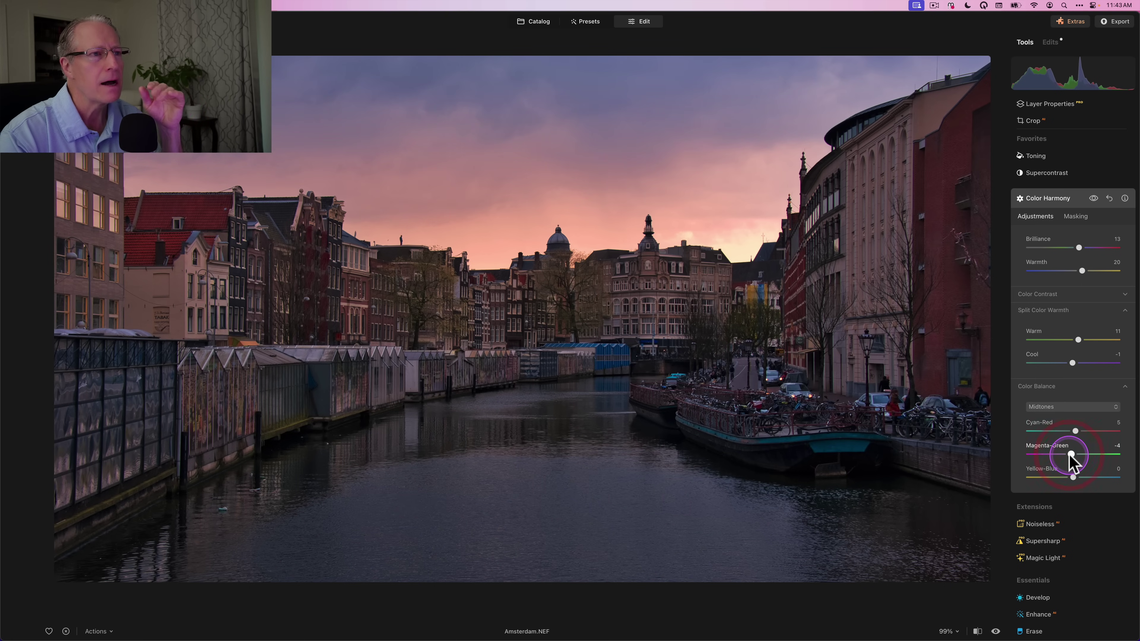
Toggle Color Harmony toning off and on twice to compare, then collapse its panel
{"action": "left_click", "coordinate": [1094, 198]}
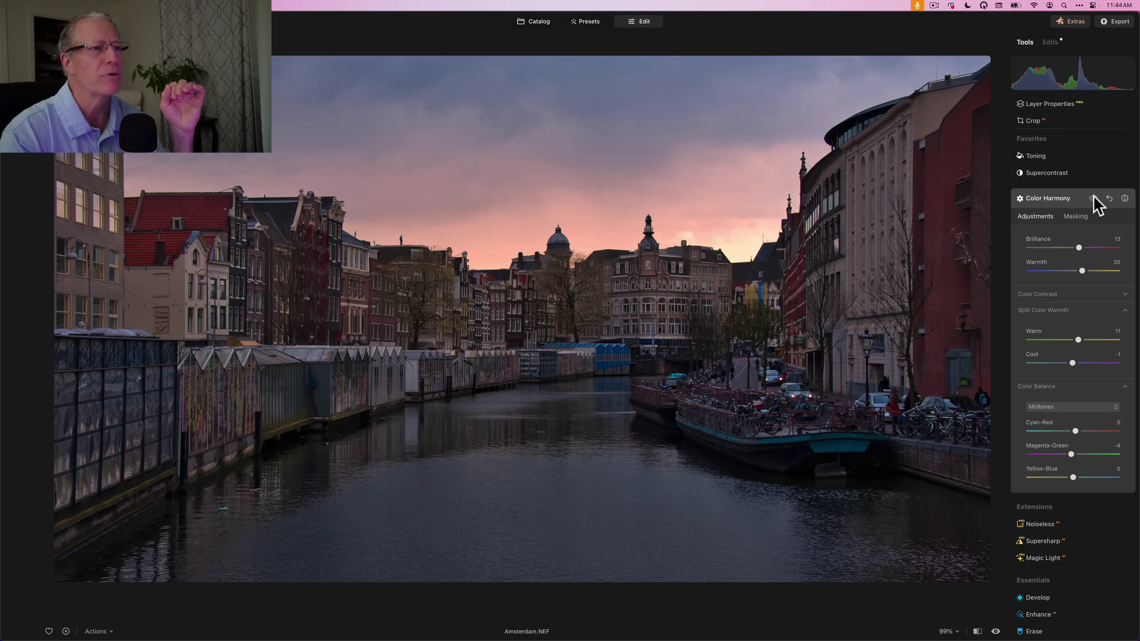
{"action": "left_click", "coordinate": [1093, 198]}
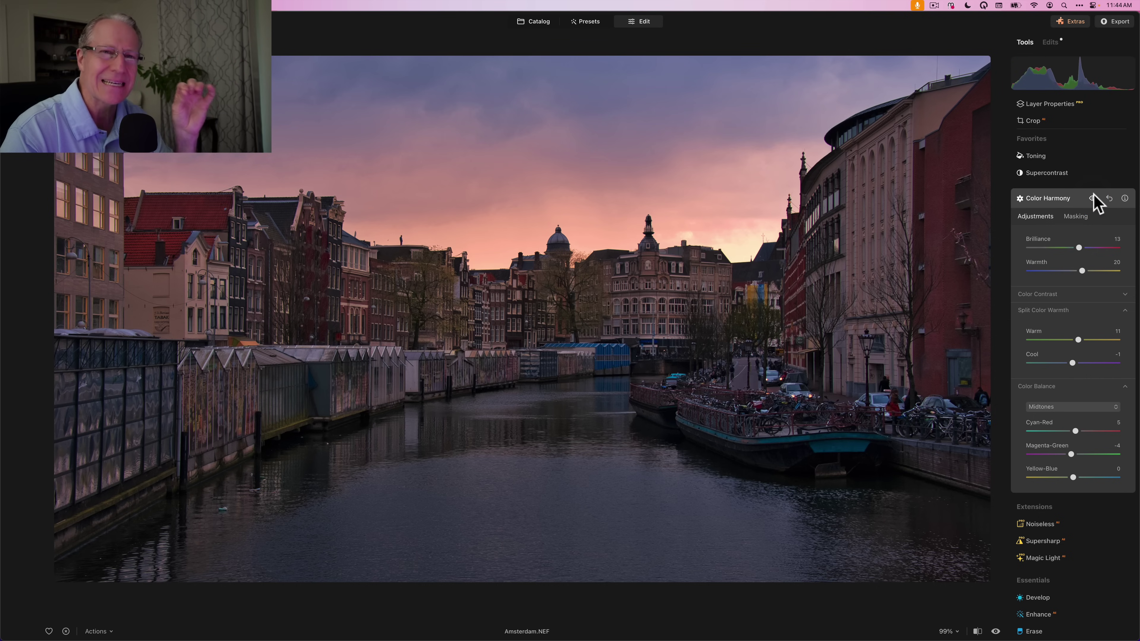
{"action": "left_click", "coordinate": [1093, 198]}
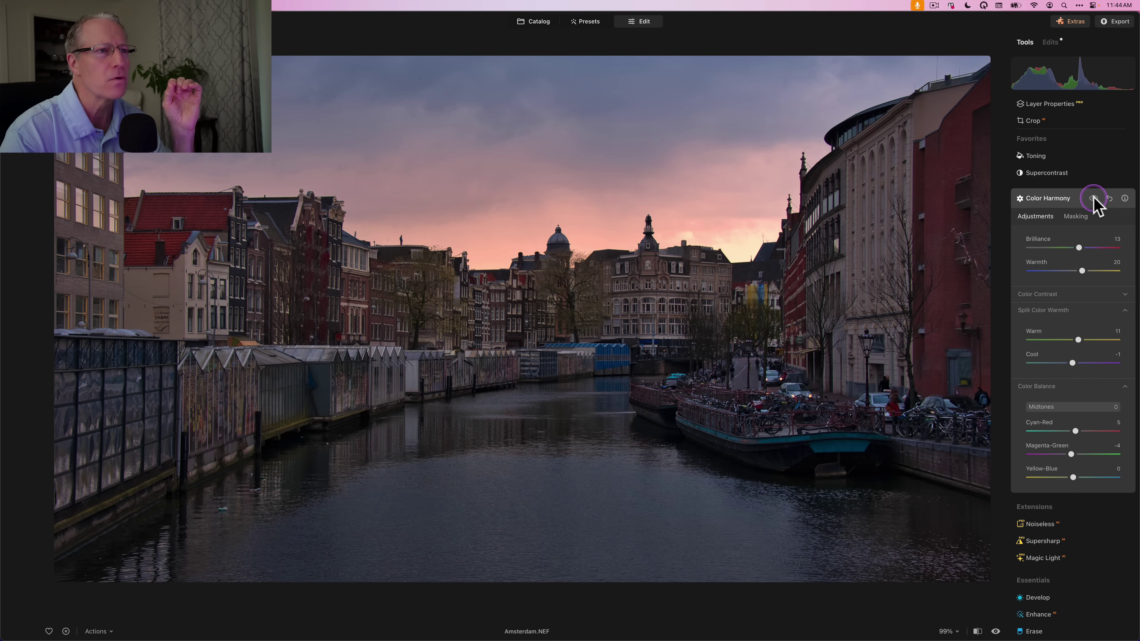
{"action": "left_click", "coordinate": [1093, 198]}
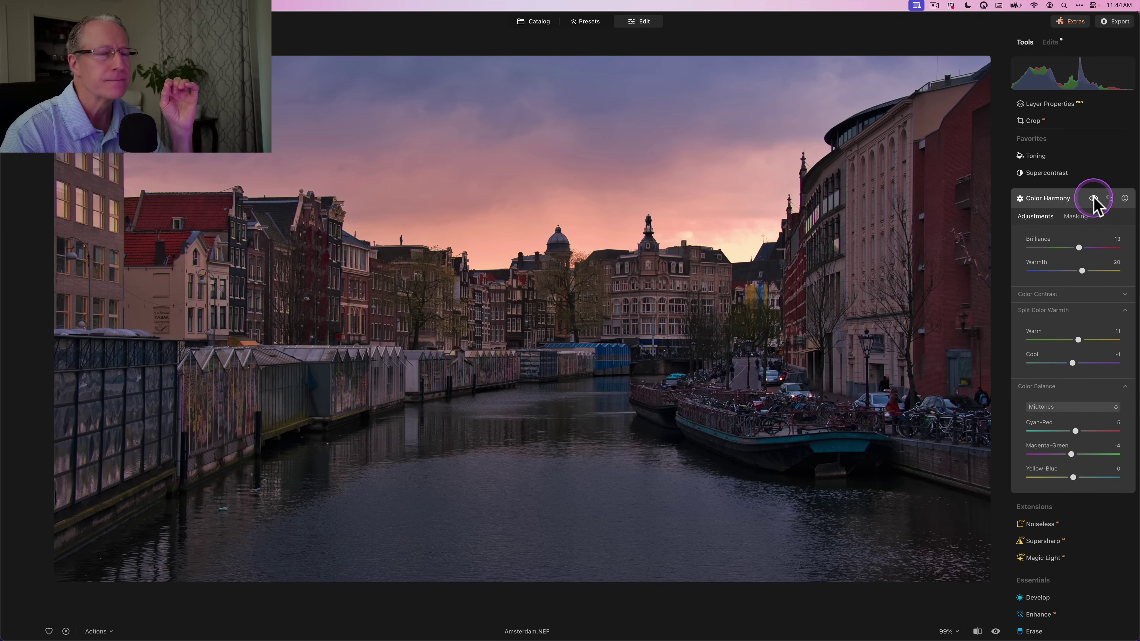
{"action": "left_click", "coordinate": [1070, 200]}
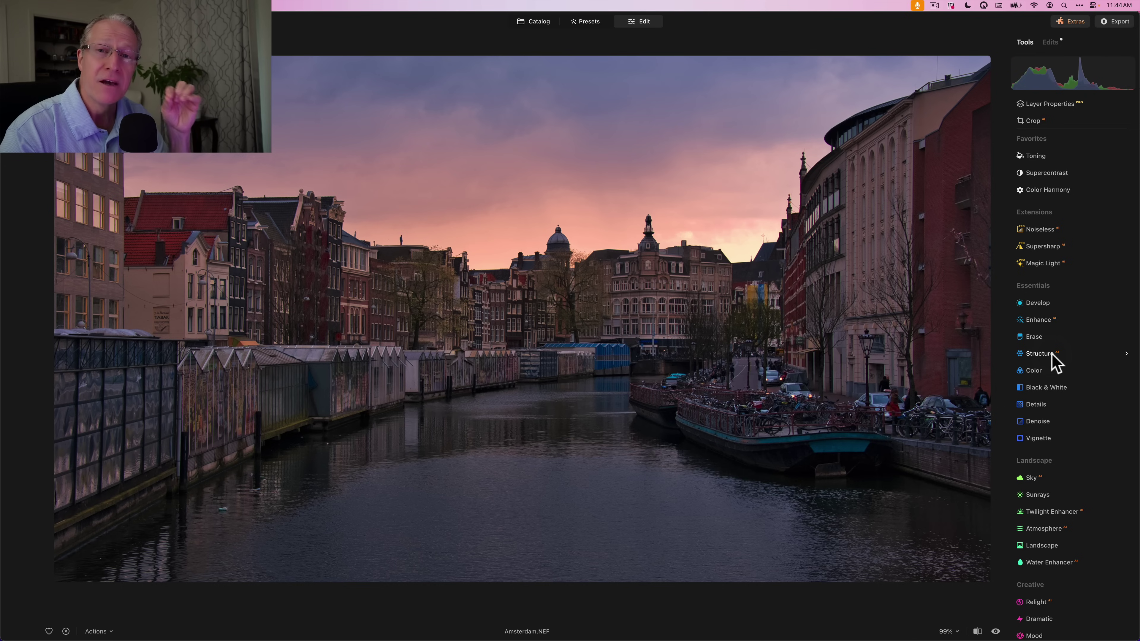
Scroll down the Tools panel to the Creative section and open the Blur tool
{"action": "left_click", "coordinate": [1063, 383]}
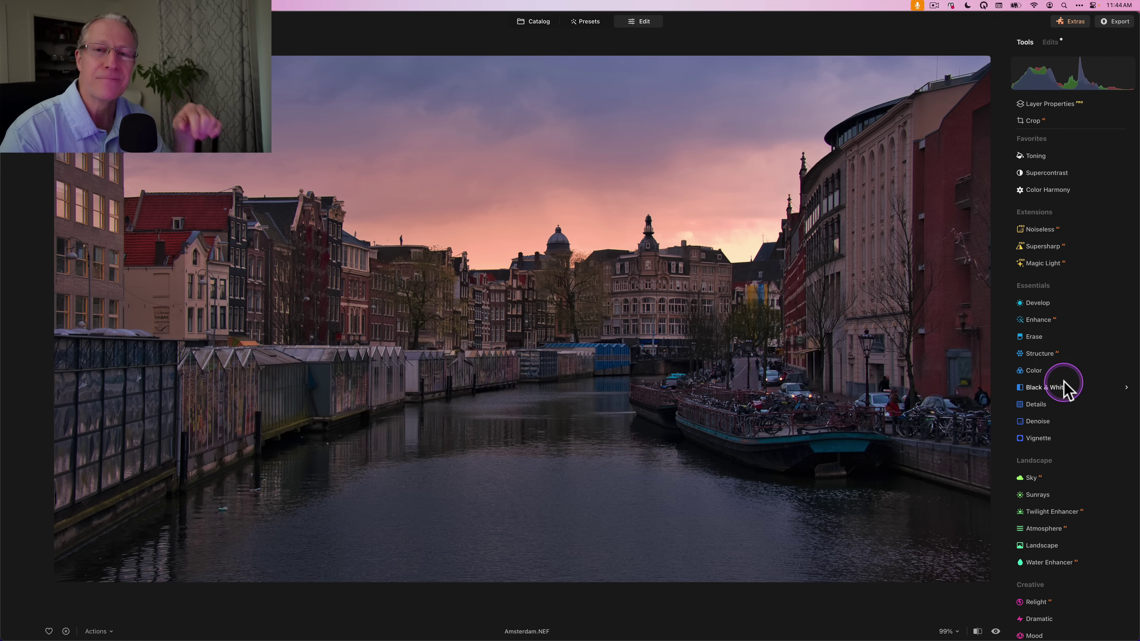
{"action": "scroll", "coordinate": [1064, 387], "scroll_direction": "down", "scroll_amount": 5}
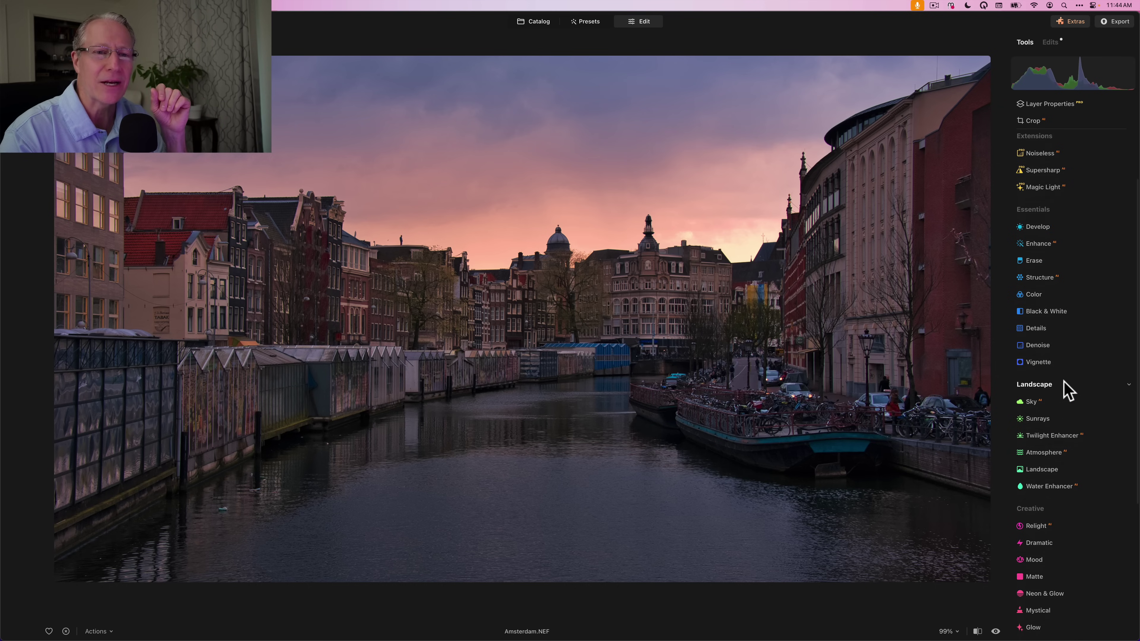
{"action": "scroll", "coordinate": [1064, 387], "scroll_direction": "down", "scroll_amount": 5}
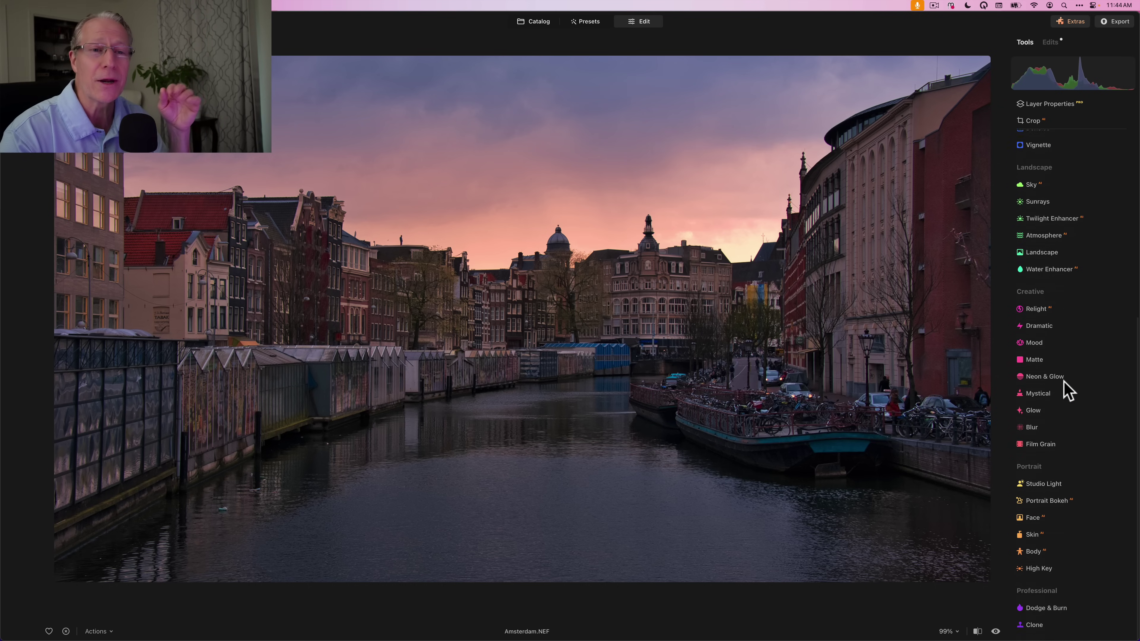
{"action": "left_click", "coordinate": [1027, 430]}
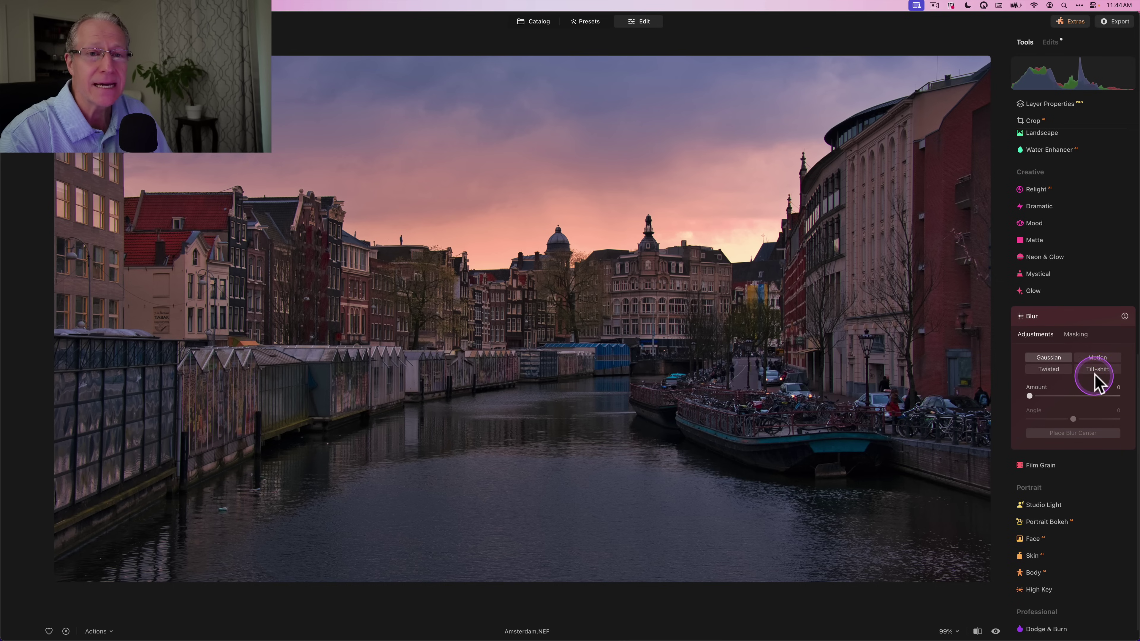
Mask the Blur to the canal water using AI Object Select, then return to Adjustments
{"action": "left_click", "coordinate": [1080, 338]}
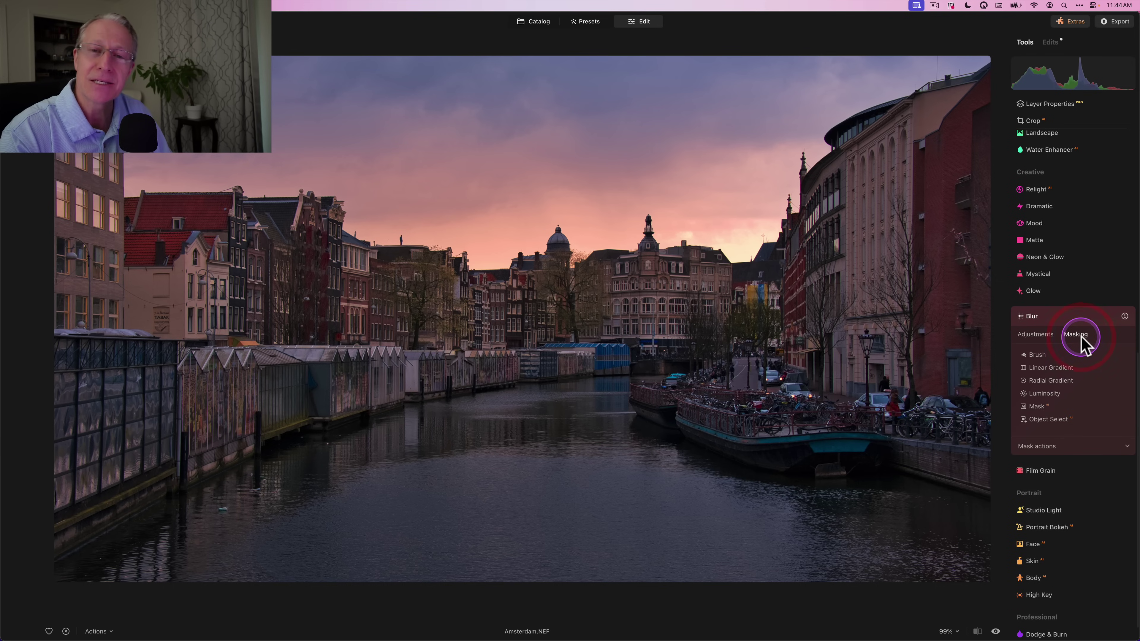
{"action": "left_click", "coordinate": [1048, 420]}
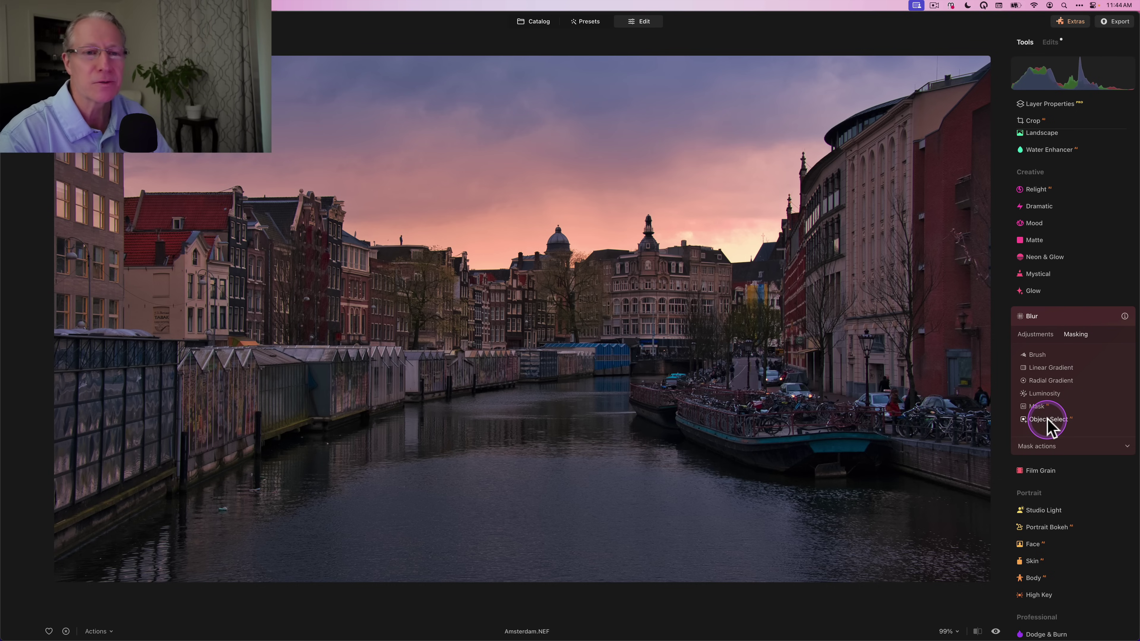
{"action": "left_click", "coordinate": [1048, 423]}
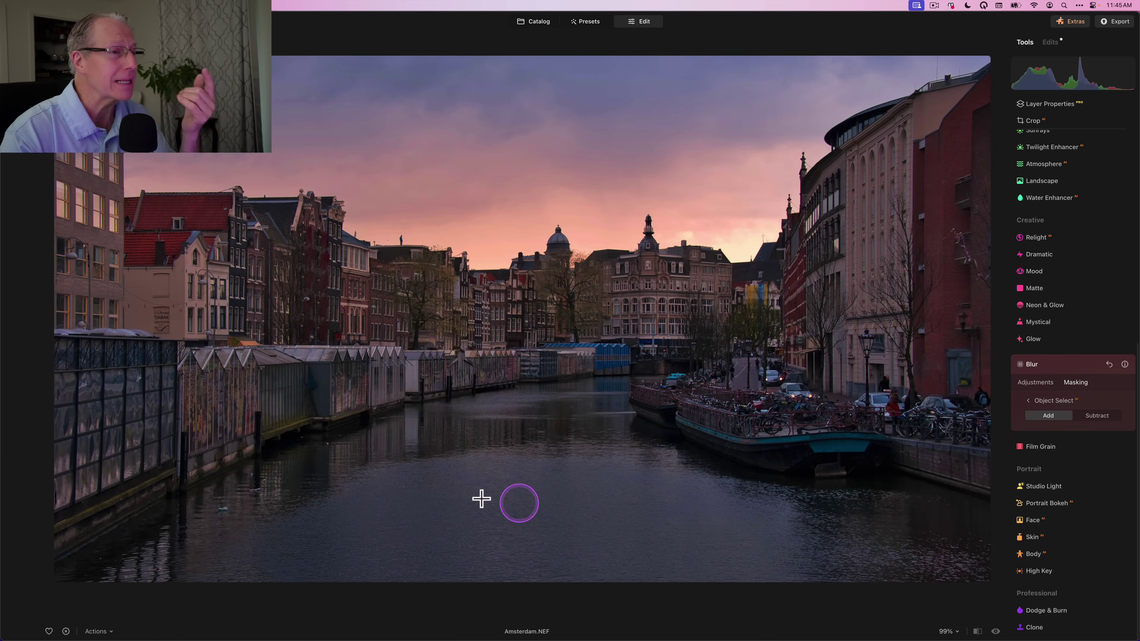
{"action": "left_click", "coordinate": [473, 496]}
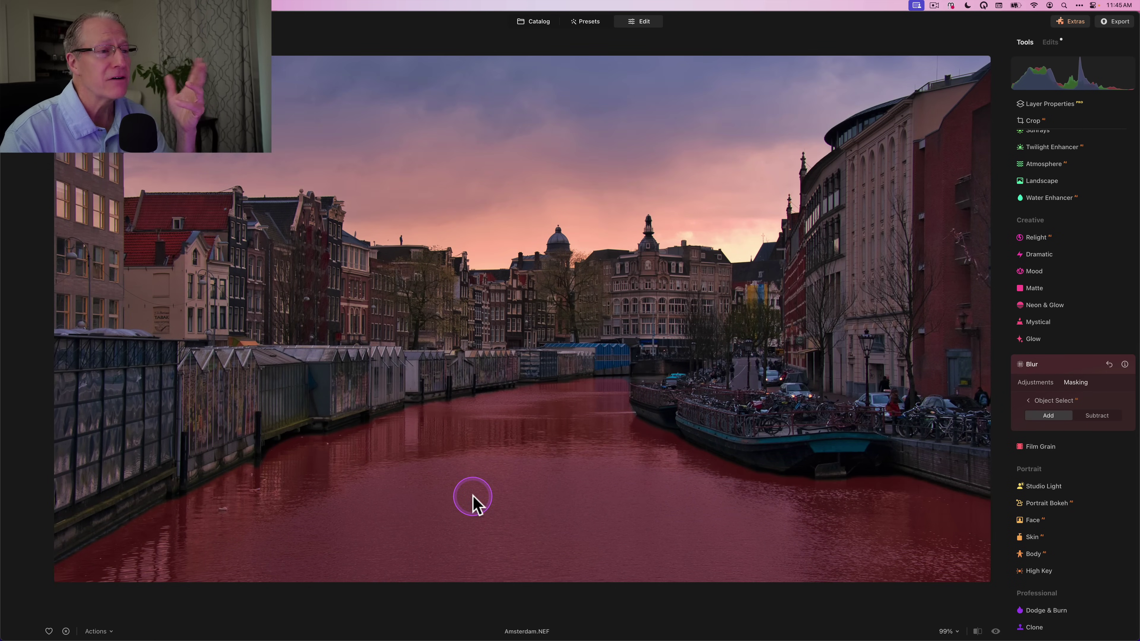
{"action": "left_click", "coordinate": [472, 496]}
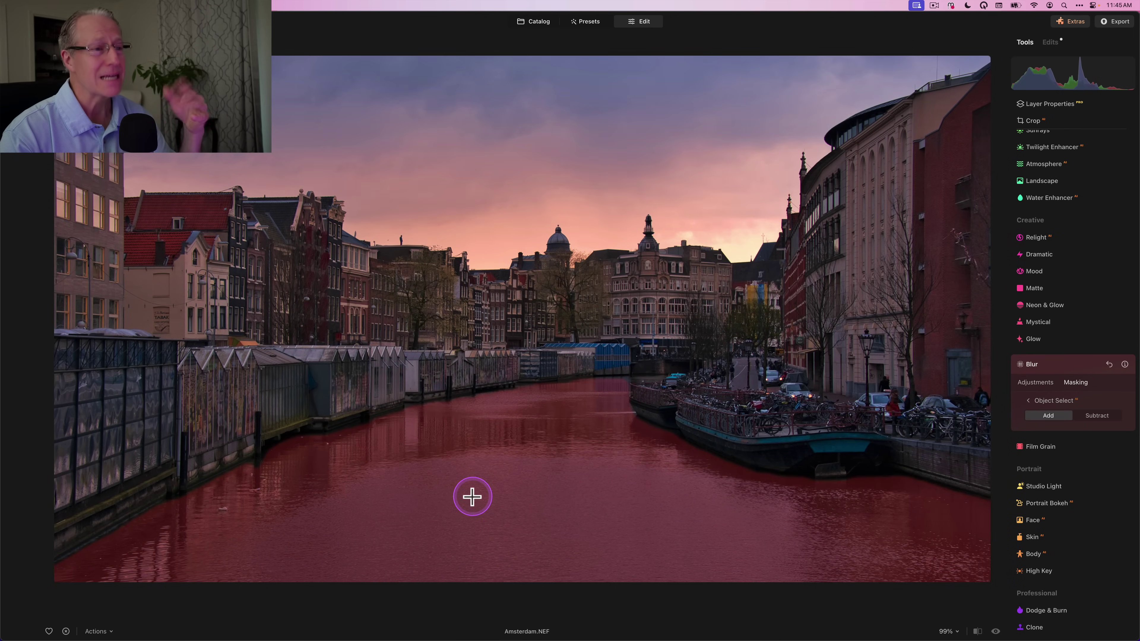
{"action": "left_click", "coordinate": [1052, 415]}
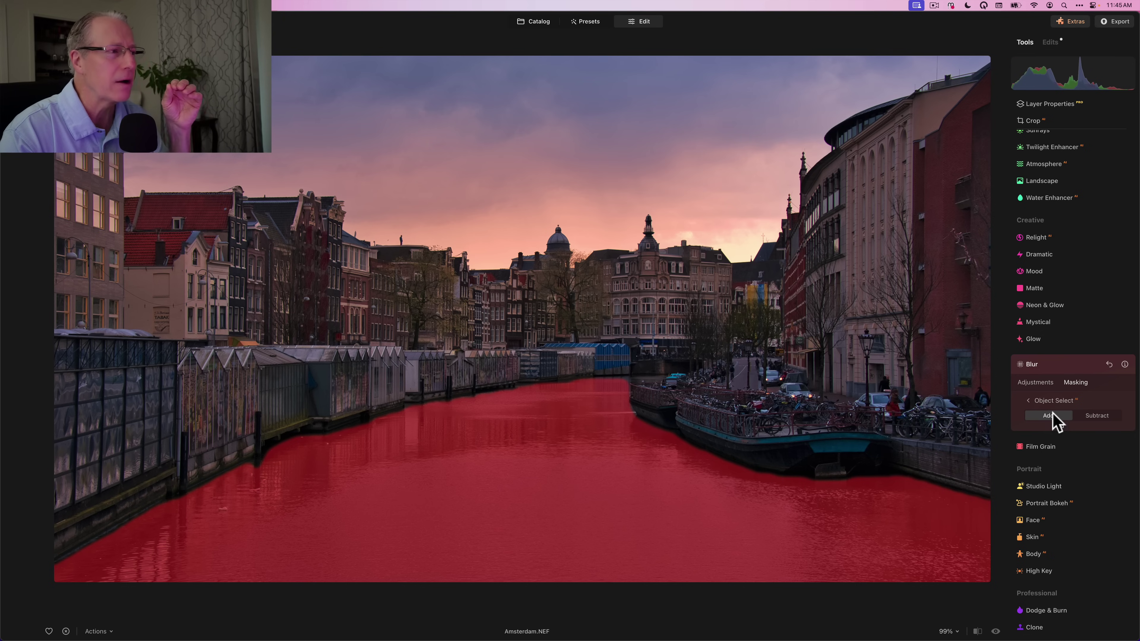
{"action": "left_click", "coordinate": [1040, 382]}
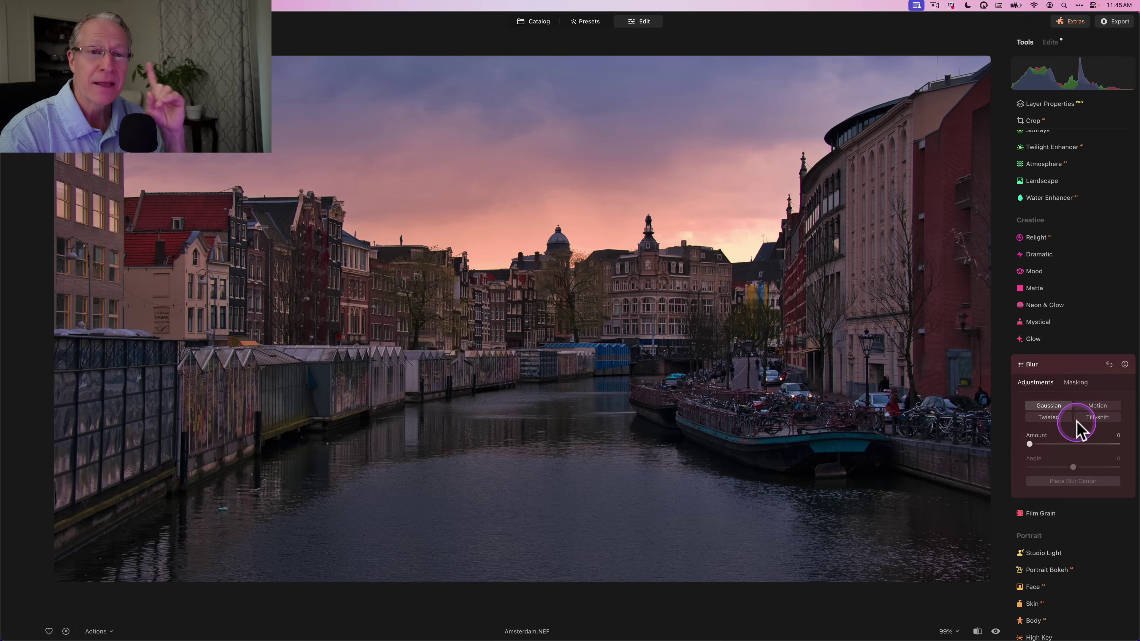
Switch Blur to Motion with Amount 85 and Angle -90 to streak the canal water
{"action": "left_click", "coordinate": [1094, 406]}
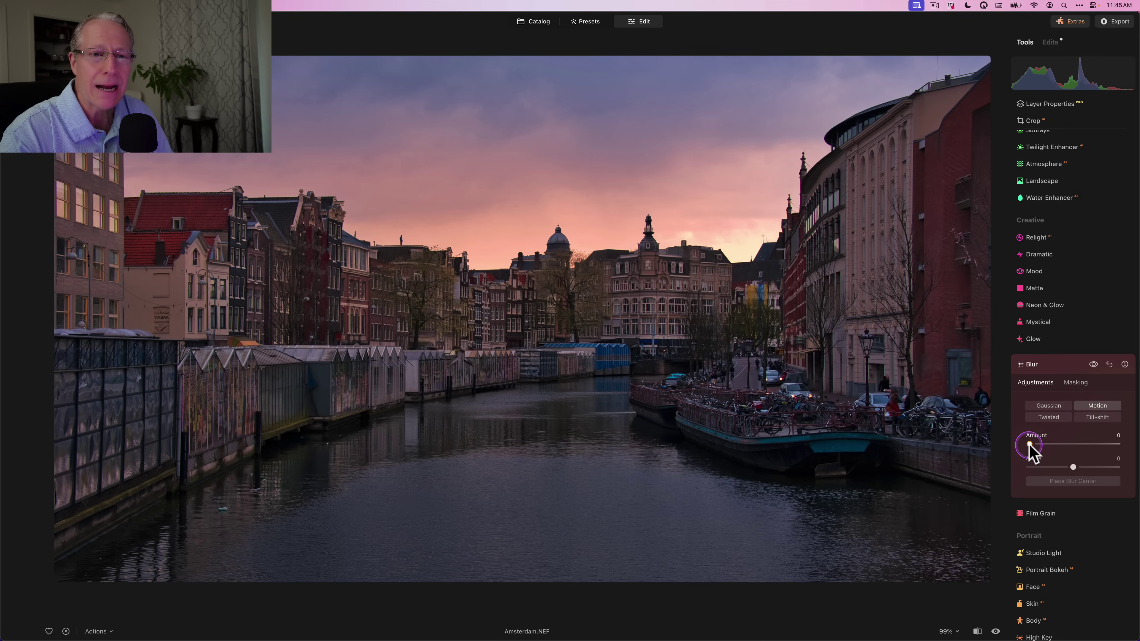
{"action": "left_click_drag", "start_coordinate": [1030, 444], "coordinate": [1101, 446]}
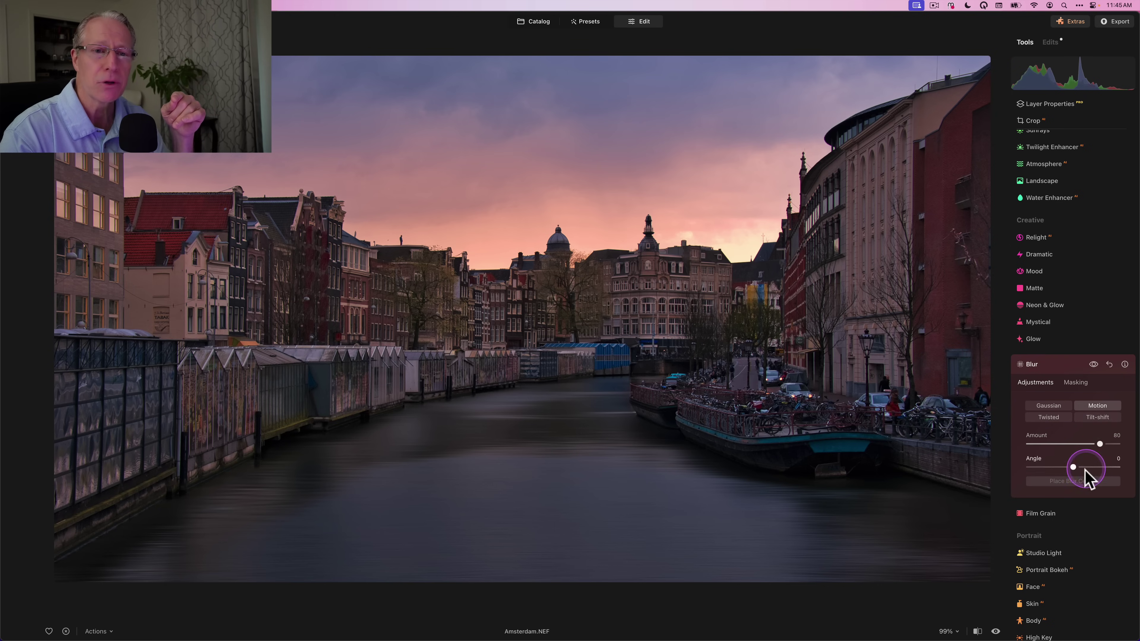
{"action": "left_click", "coordinate": [1073, 467]}
{"action": "left_click_drag", "start_coordinate": [1073, 467], "coordinate": [975, 456]}
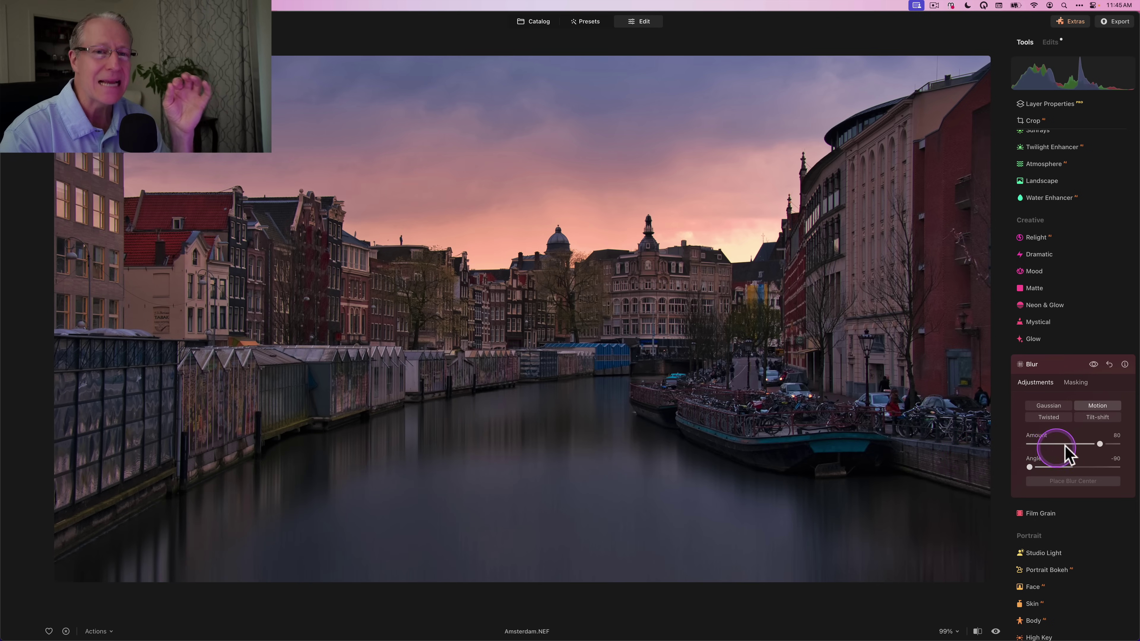
{"action": "left_click_drag", "start_coordinate": [1099, 444], "coordinate": [1104, 445]}
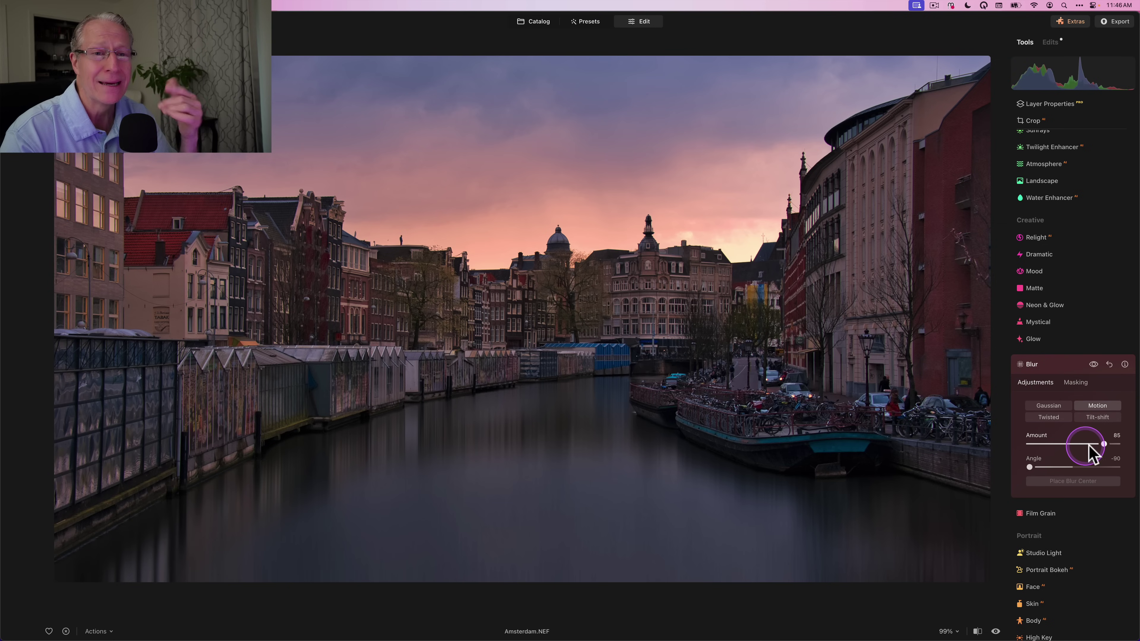
{"action": "left_click", "coordinate": [1037, 479]}
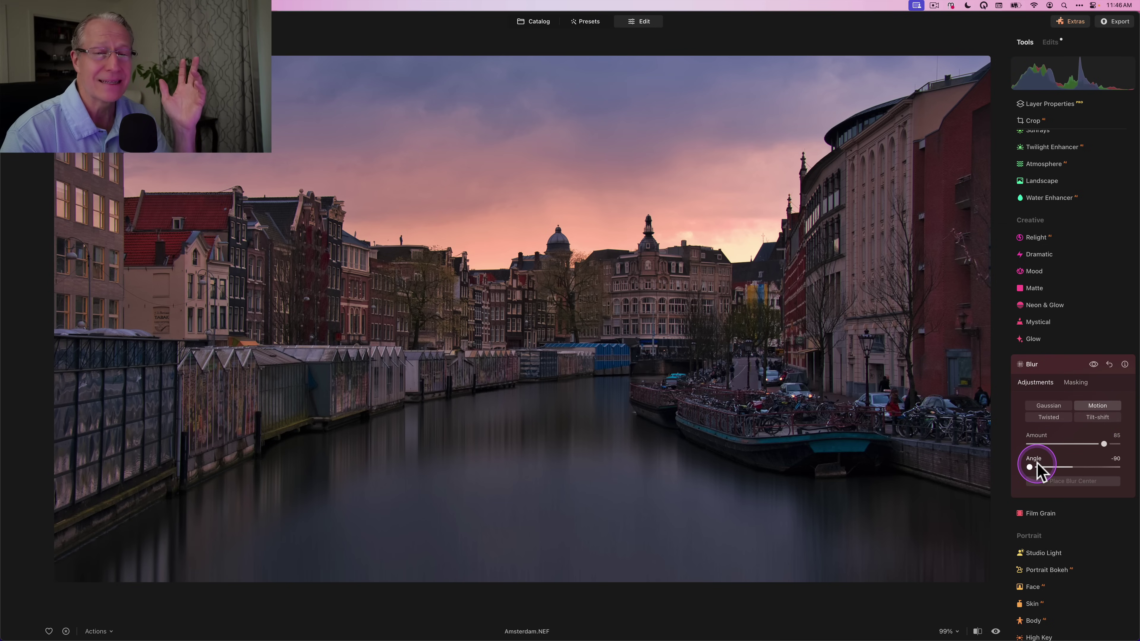
{"action": "left_click", "coordinate": [1100, 407]}
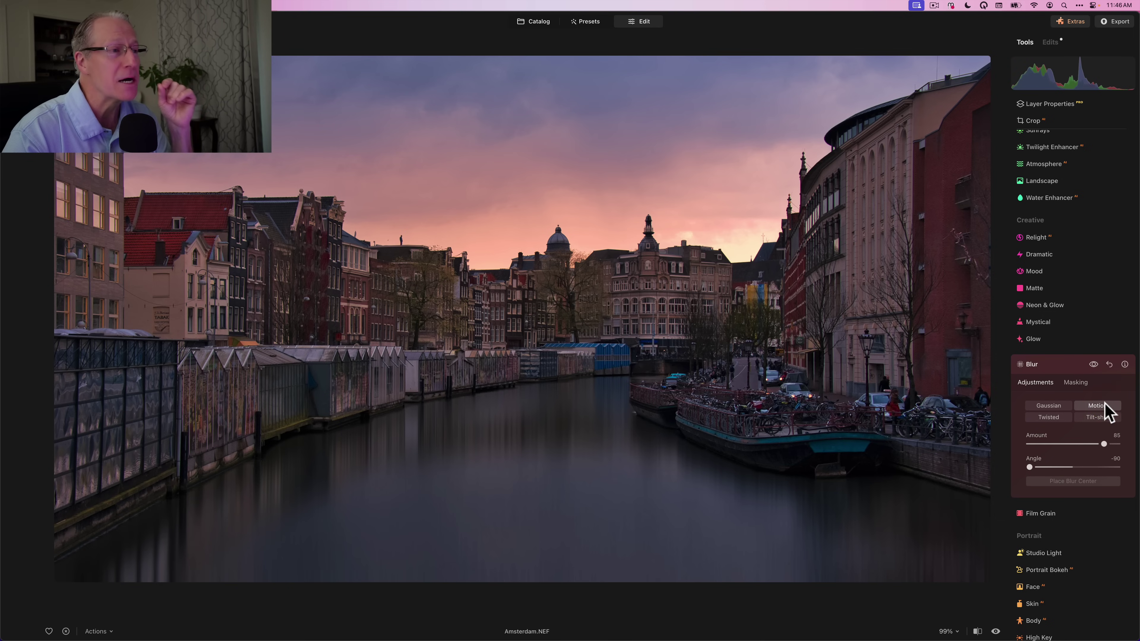
Toggle the motion blur off and on to compare the water, then collapse Blur
{"action": "left_click", "coordinate": [1074, 385]}
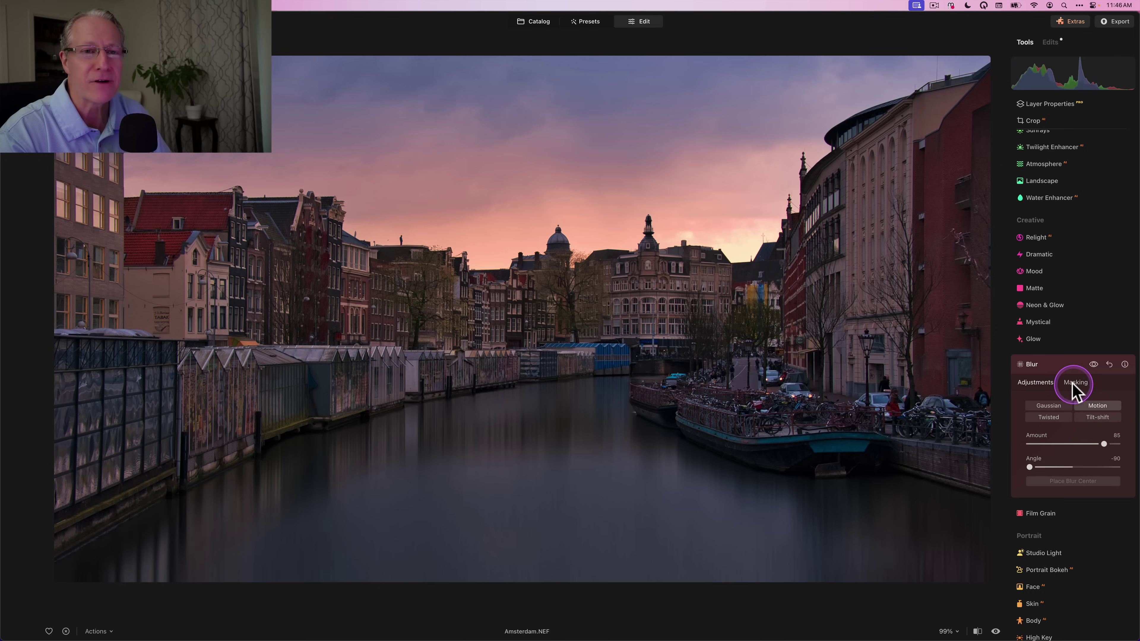
{"action": "left_click", "coordinate": [1093, 364]}
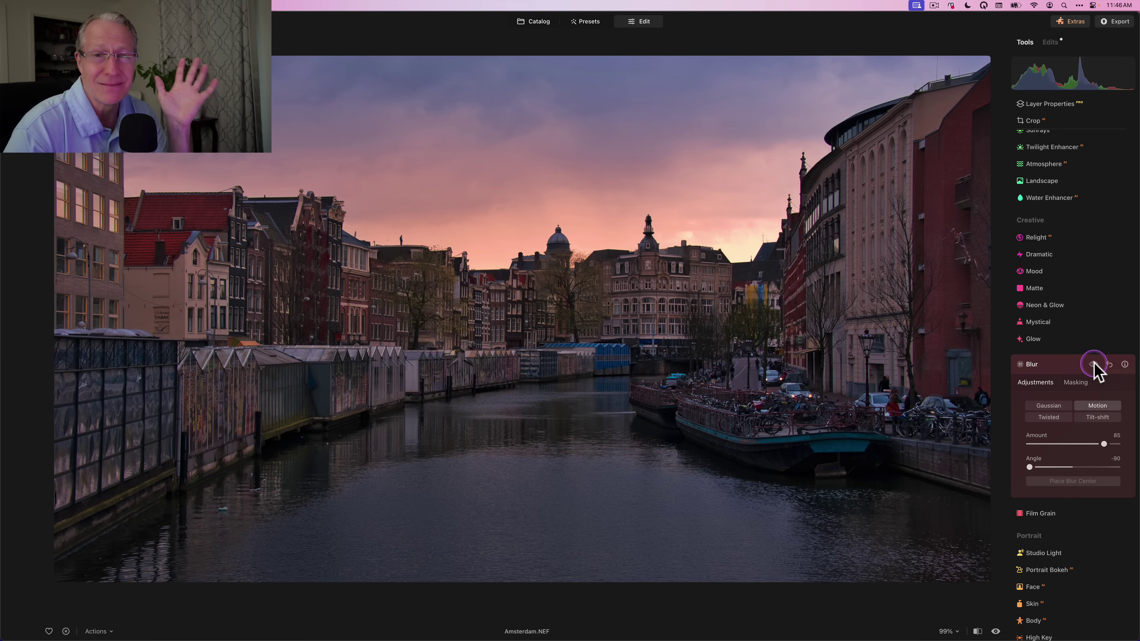
{"action": "left_click", "coordinate": [1093, 365]}
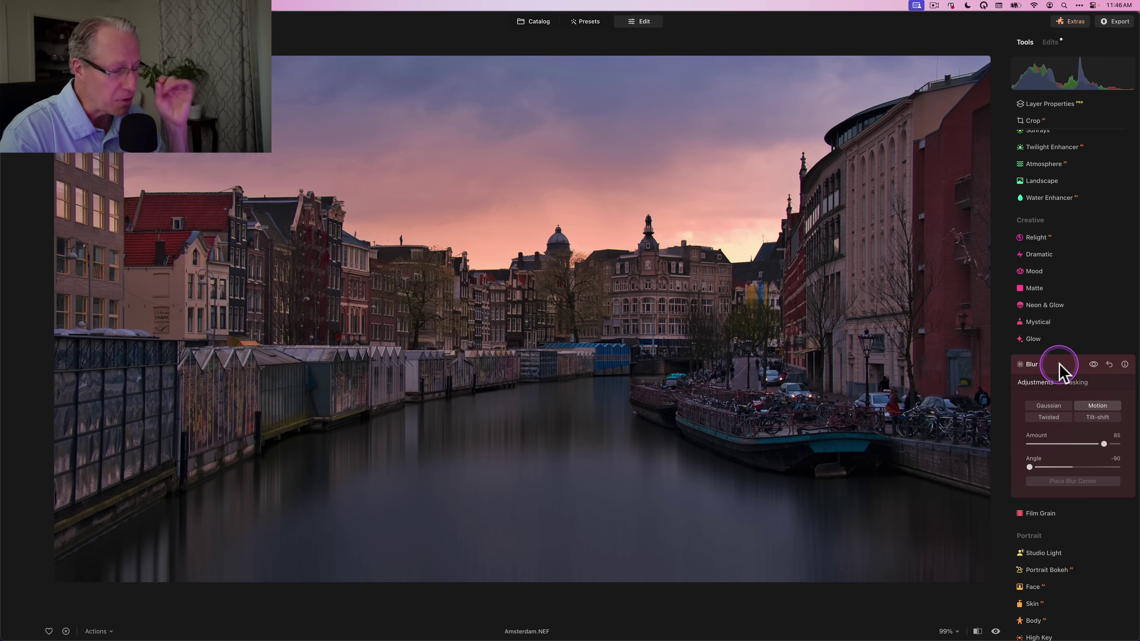
{"action": "left_click", "coordinate": [1059, 365]}
Open Toning and mask it to the canal water with AI Object Select
{"action": "scroll", "coordinate": [1059, 364], "scroll_direction": "up", "scroll_amount": 10}
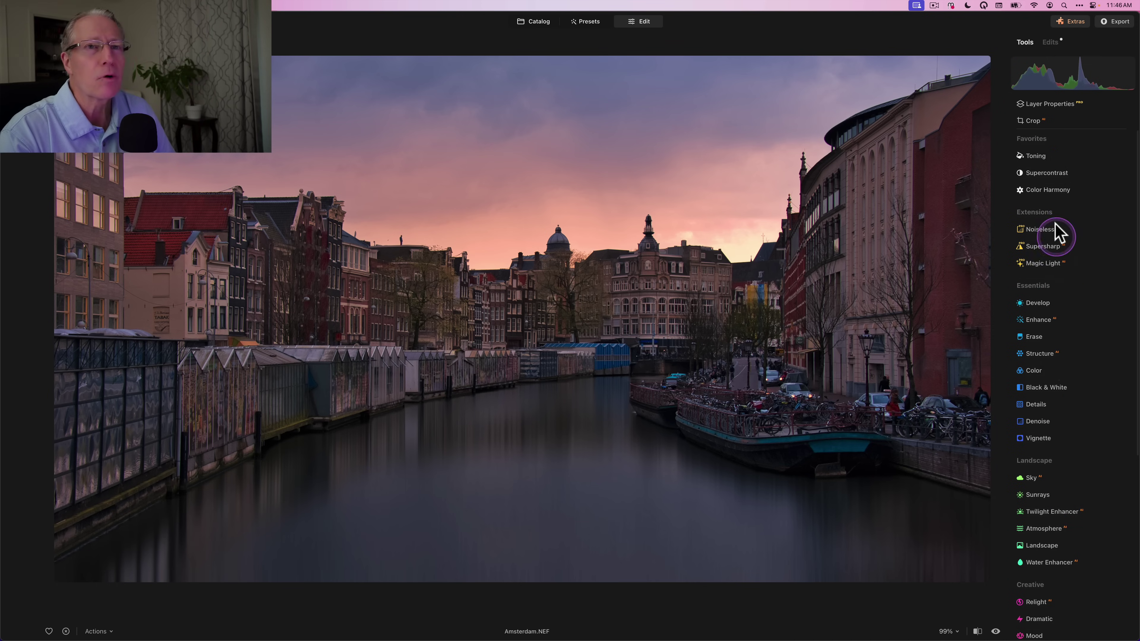
{"action": "left_click", "coordinate": [1037, 156]}
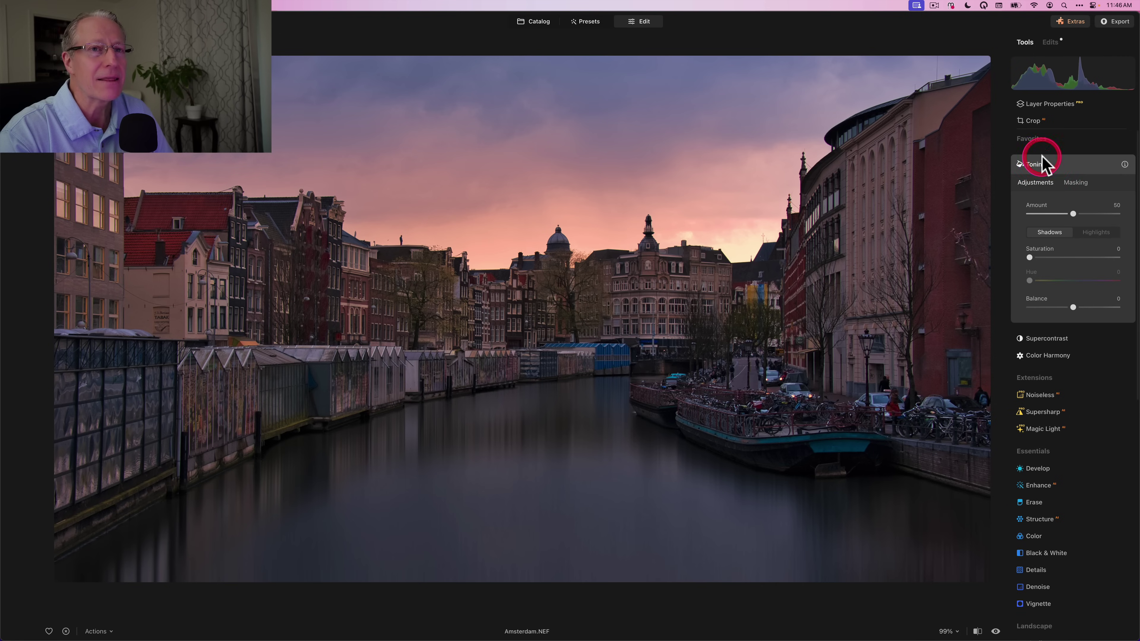
{"action": "left_click", "coordinate": [1076, 183]}
{"action": "left_click", "coordinate": [1053, 267]}
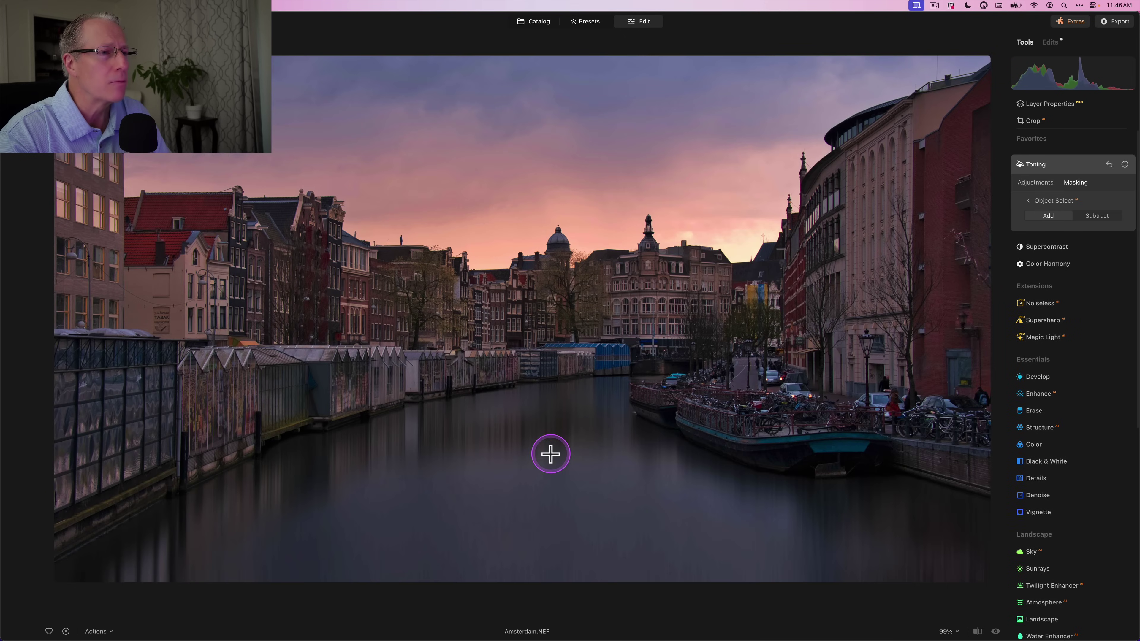
{"action": "left_click", "coordinate": [550, 454]}
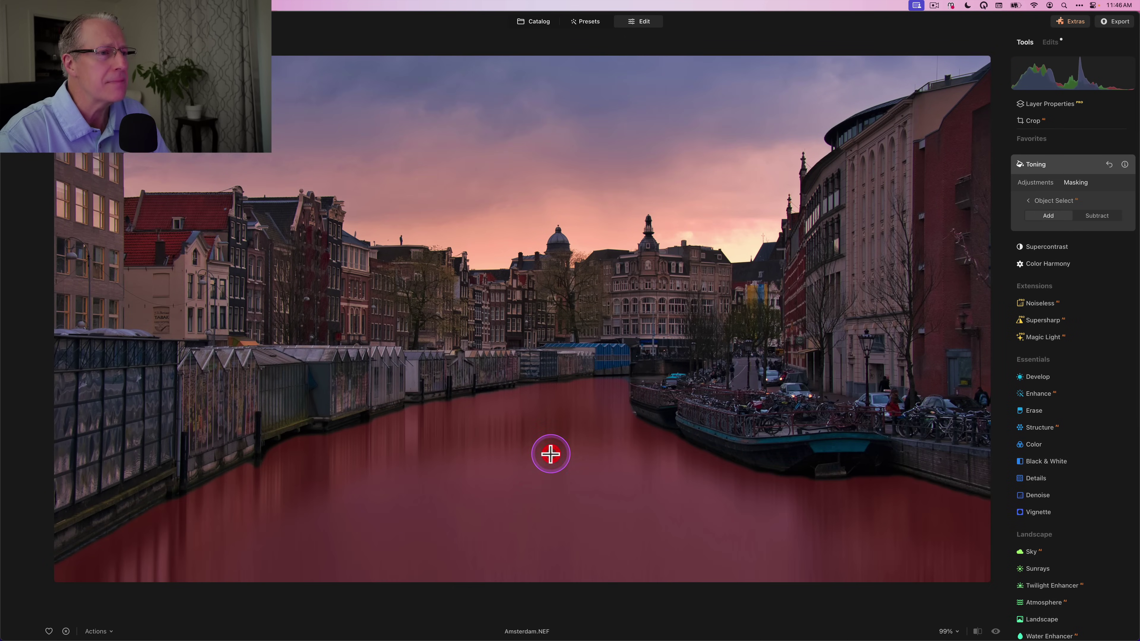
{"action": "left_click", "coordinate": [1038, 183]}
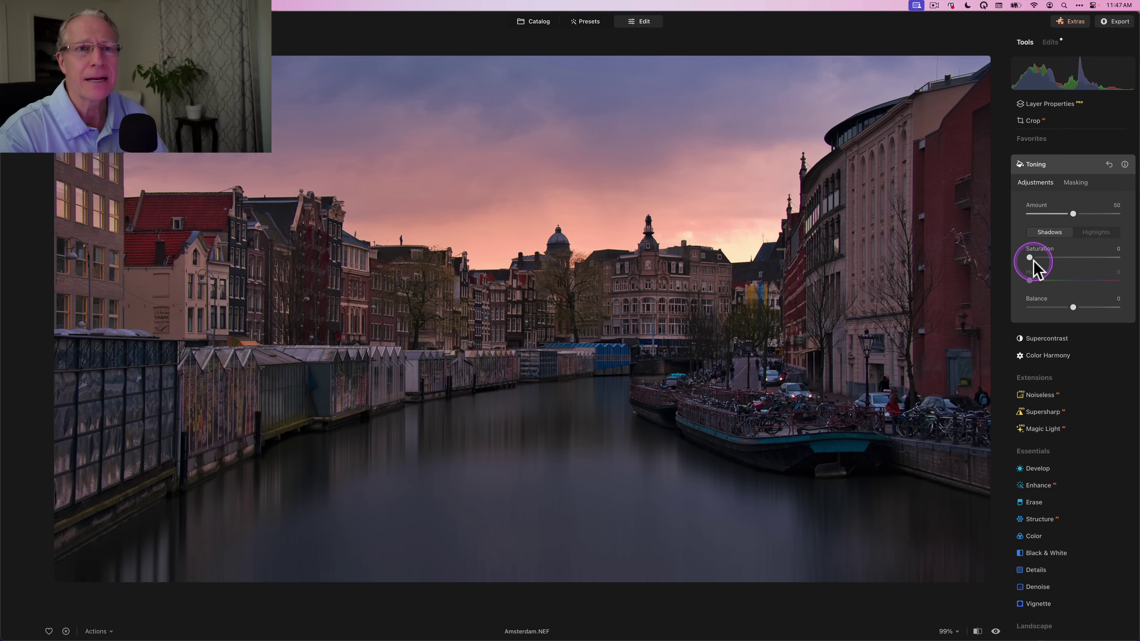
Set the highlight toning saturation to 39 with the hue reset to 0
{"action": "left_click", "coordinate": [1090, 232]}
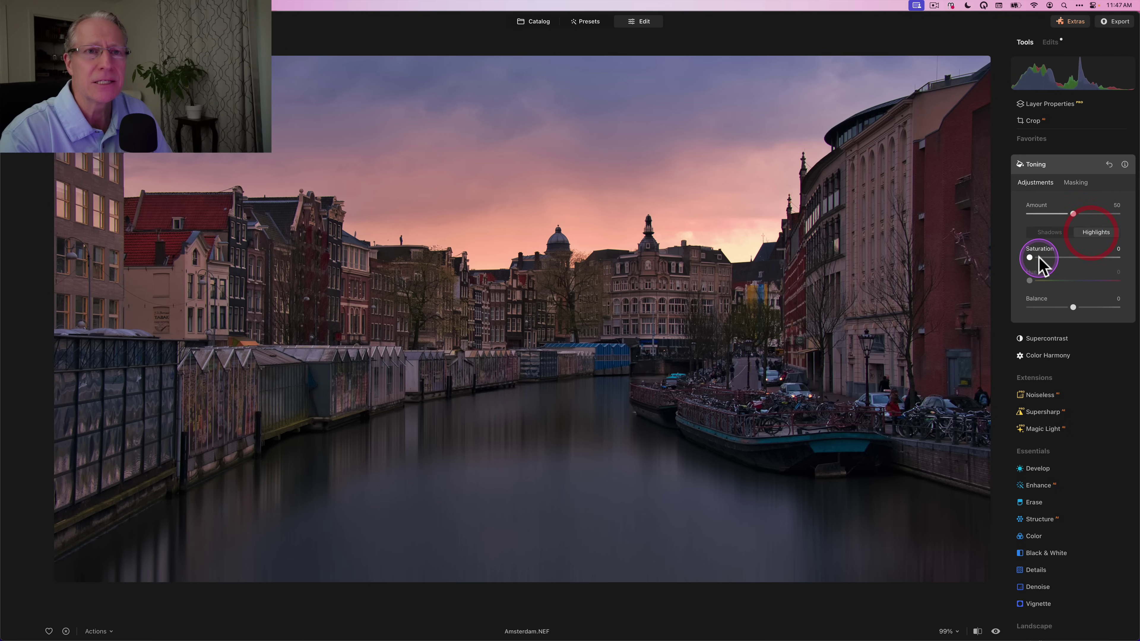
{"action": "left_click_drag", "start_coordinate": [1031, 258], "coordinate": [1072, 258]}
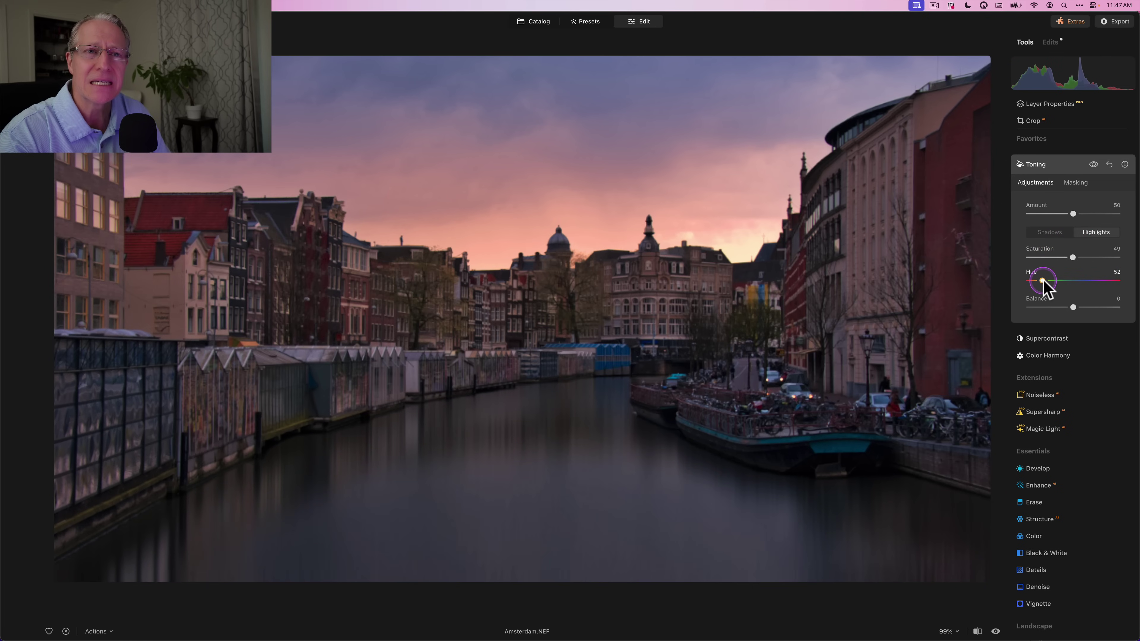
{"action": "left_click", "coordinate": [1027, 282]}
{"action": "left_click_drag", "start_coordinate": [1071, 257], "coordinate": [1083, 259]}
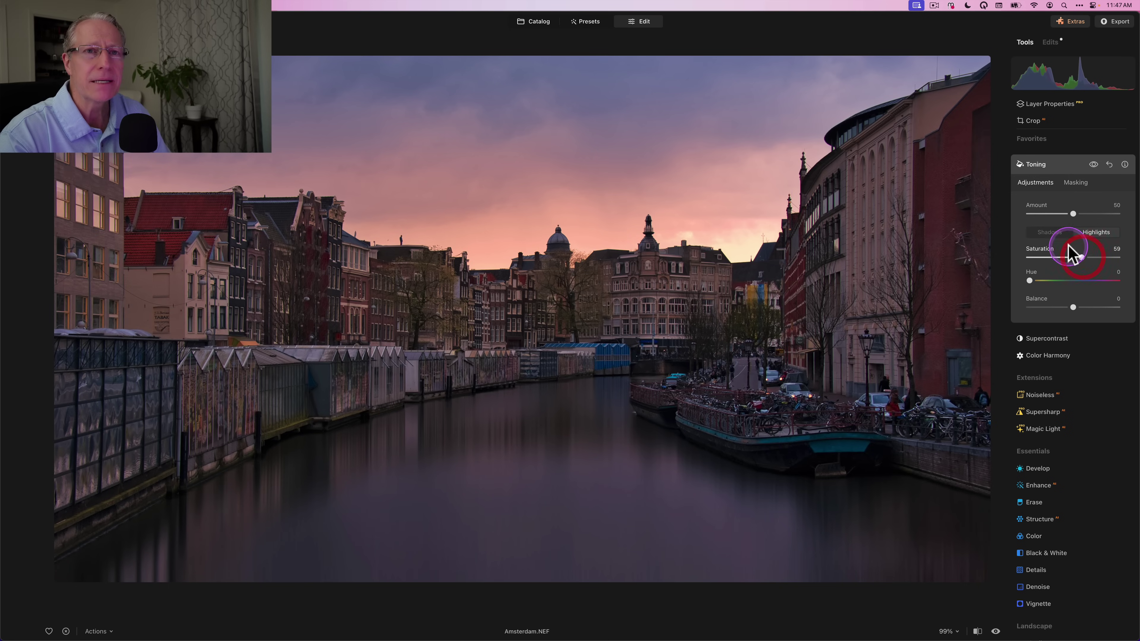
Add a slight shadow tint, then toggle Toning off and on to compare
{"action": "left_click", "coordinate": [1049, 232]}
{"action": "left_click", "coordinate": [1030, 257]}
{"action": "left_click_drag", "start_coordinate": [1030, 258], "coordinate": [1065, 260]}
{"action": "left_click", "coordinate": [1095, 232]}
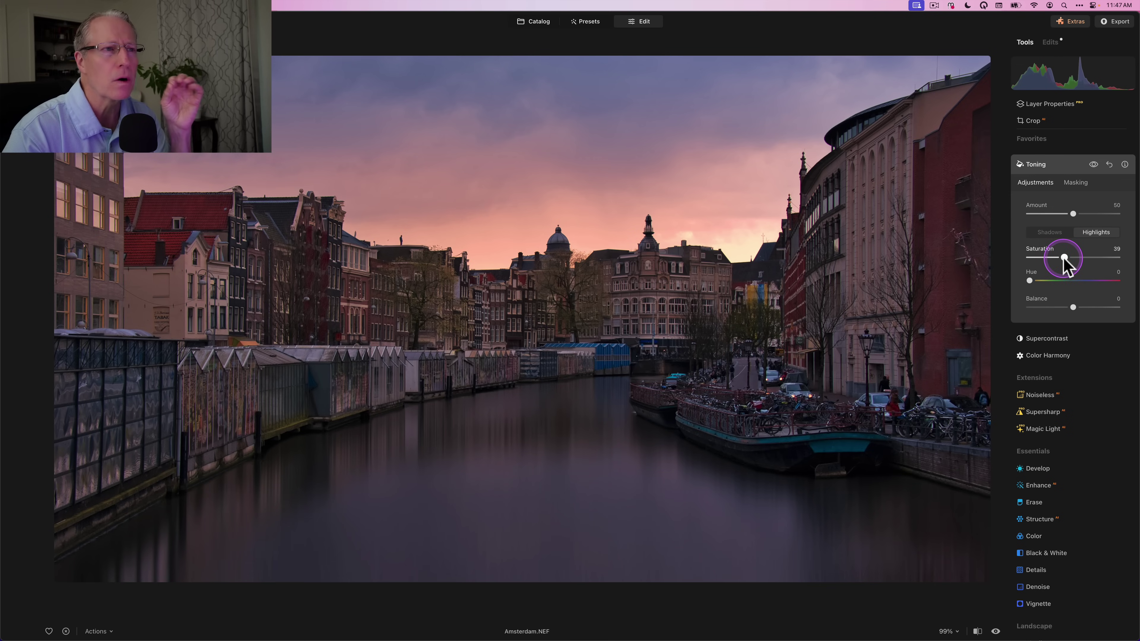
{"action": "left_click", "coordinate": [1093, 165]}
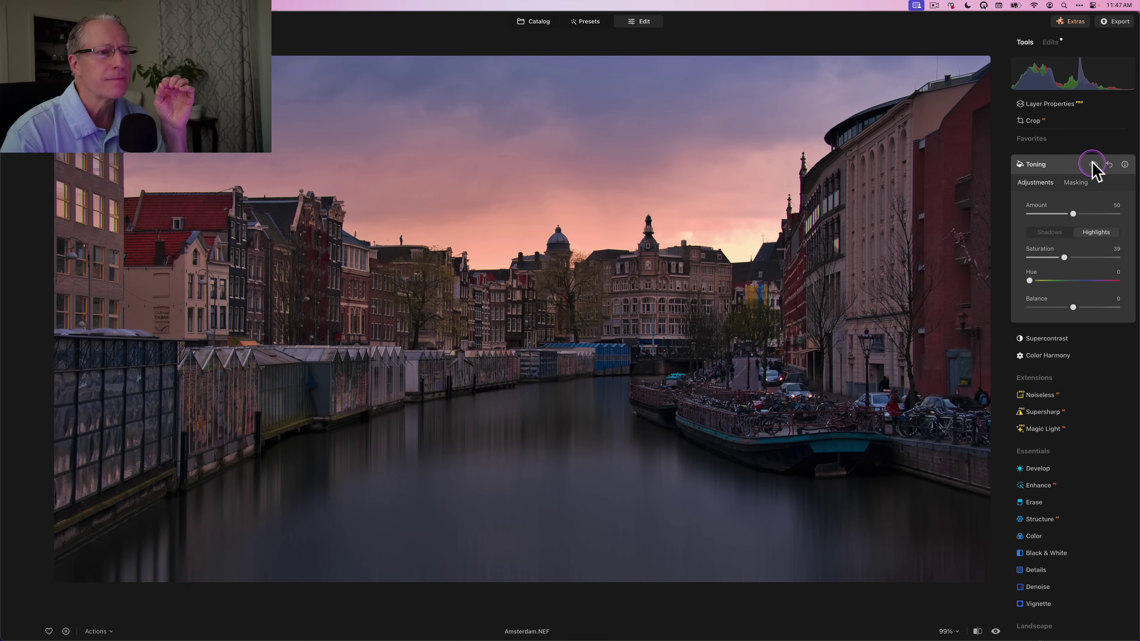
{"action": "left_click", "coordinate": [1093, 164]}
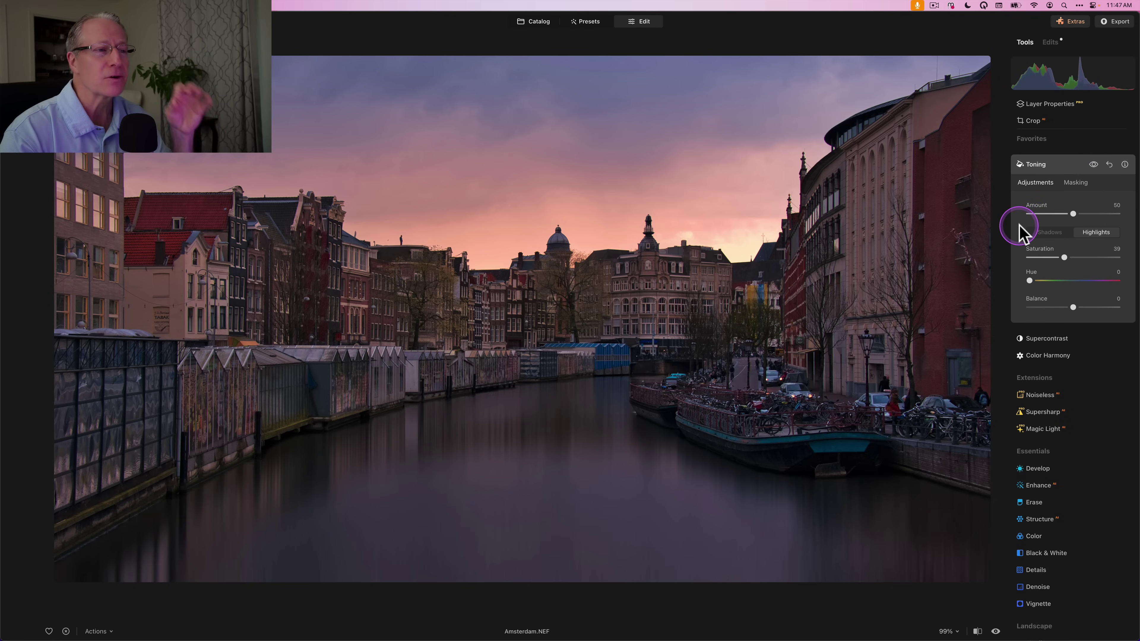
Collapse Toning, open Vignette, and set Amount -52, Size 22 and Inner Light 16
{"action": "left_click", "coordinate": [1058, 167]}
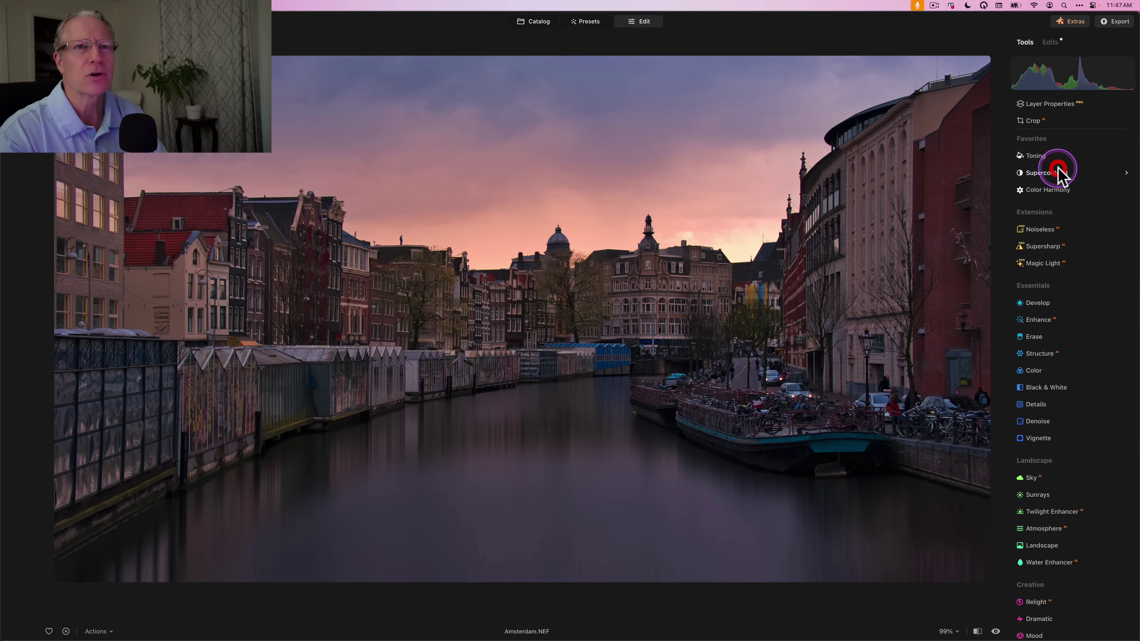
{"action": "scroll", "coordinate": [1042, 360], "scroll_direction": "down", "scroll_amount": 2}
{"action": "left_click", "coordinate": [1042, 386]}
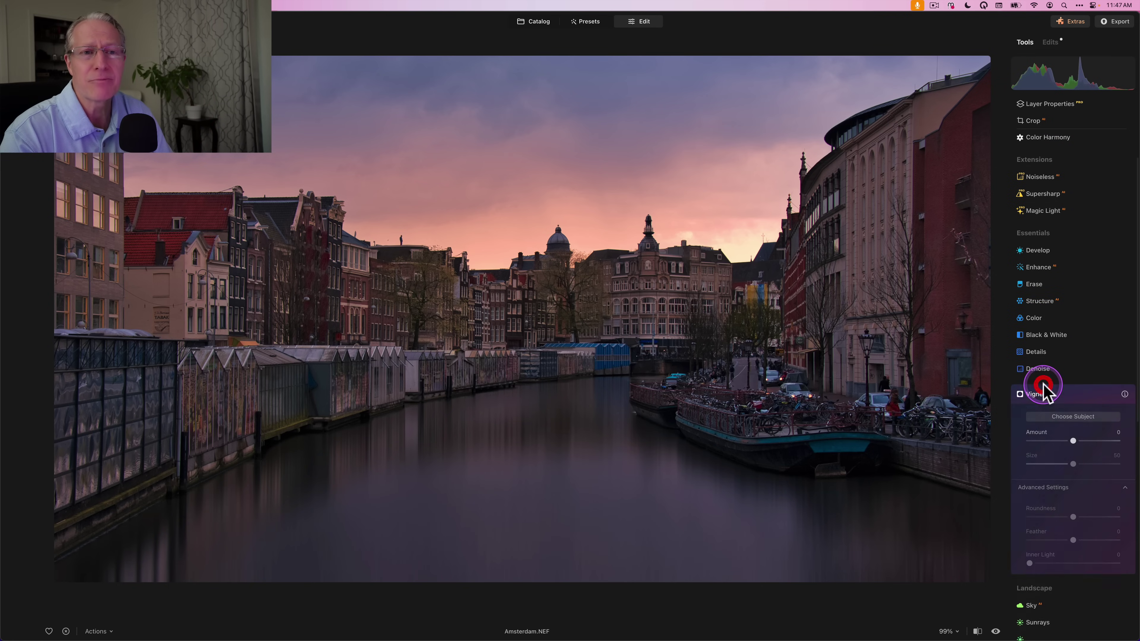
{"action": "left_click", "coordinate": [1050, 369]}
{"action": "left_click", "coordinate": [1047, 393]}
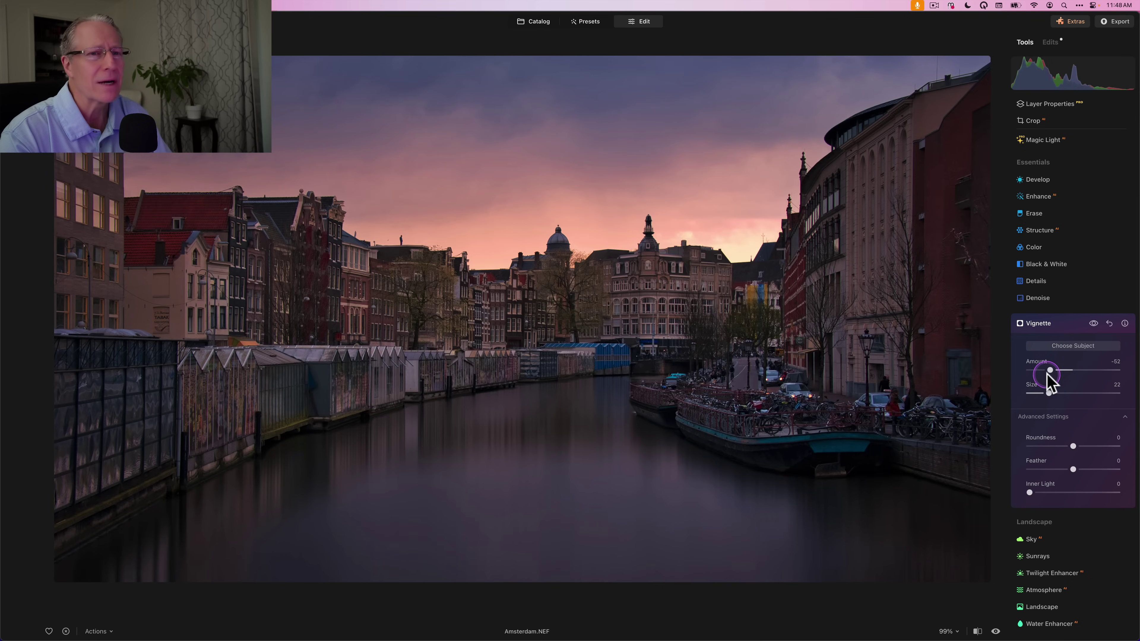
{"action": "left_click", "coordinate": [1050, 394]}
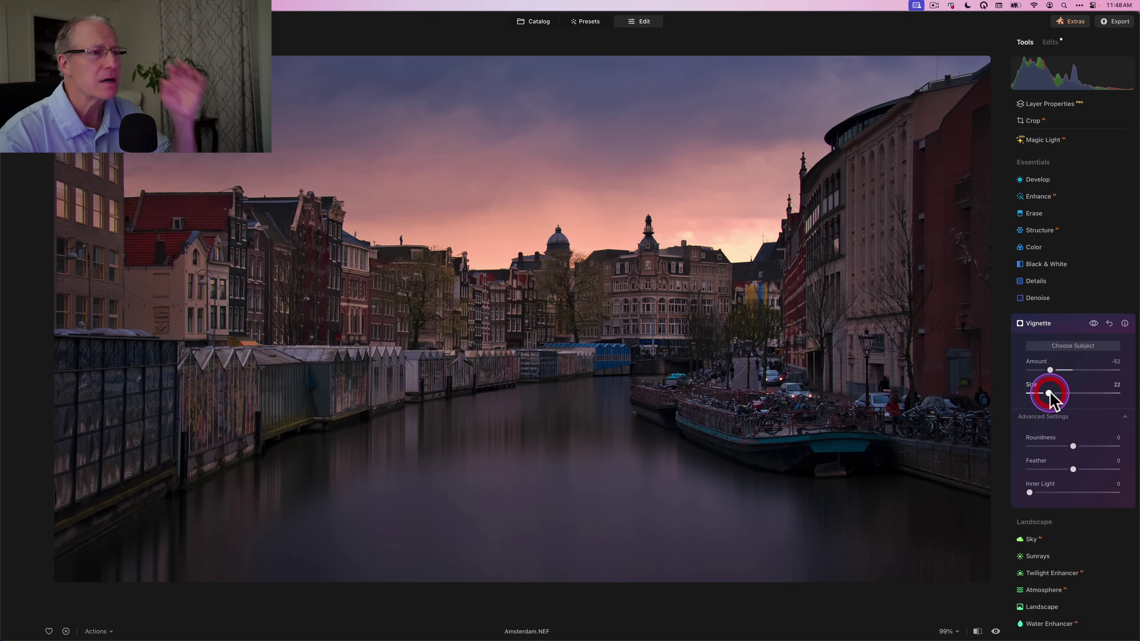
{"action": "left_click", "coordinate": [1043, 493]}
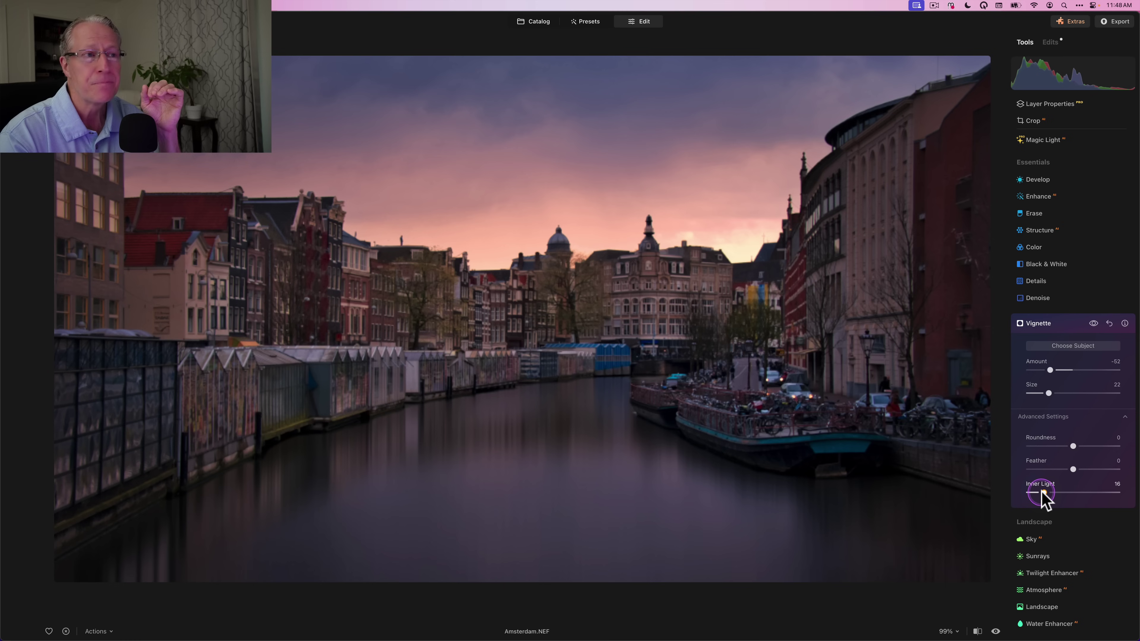
{"action": "left_click", "coordinate": [1044, 493]}
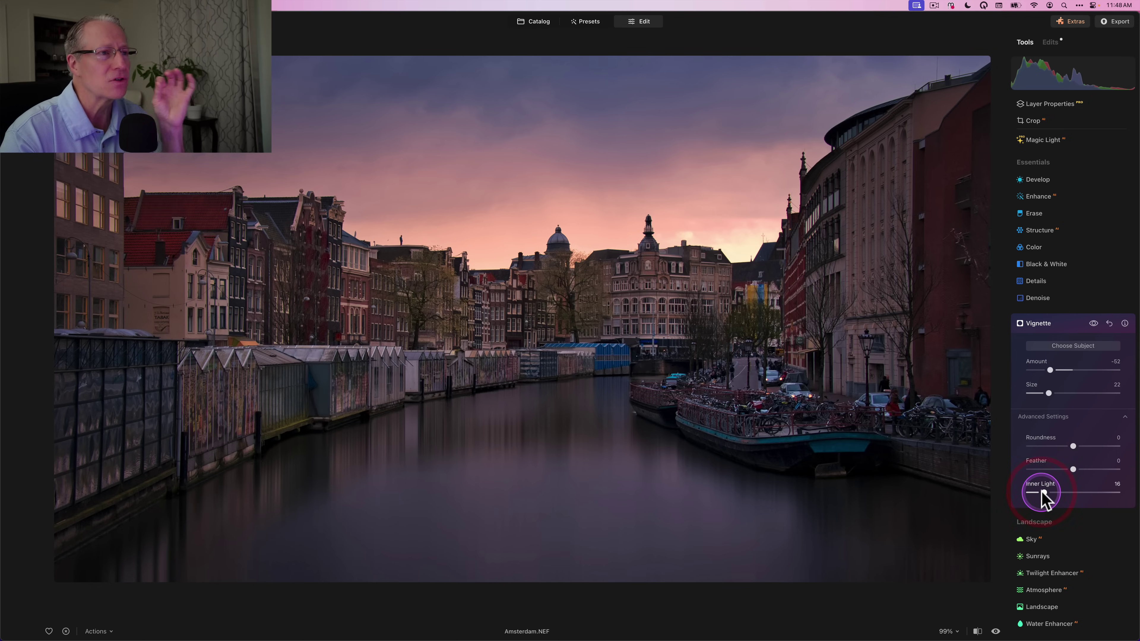
Set vignette Feather 69 and Roundness 57, compare with it hidden, then collapse Vignette
{"action": "left_click_drag", "start_coordinate": [1073, 470], "coordinate": [1098, 447]}
{"action": "left_click", "coordinate": [1072, 447]}
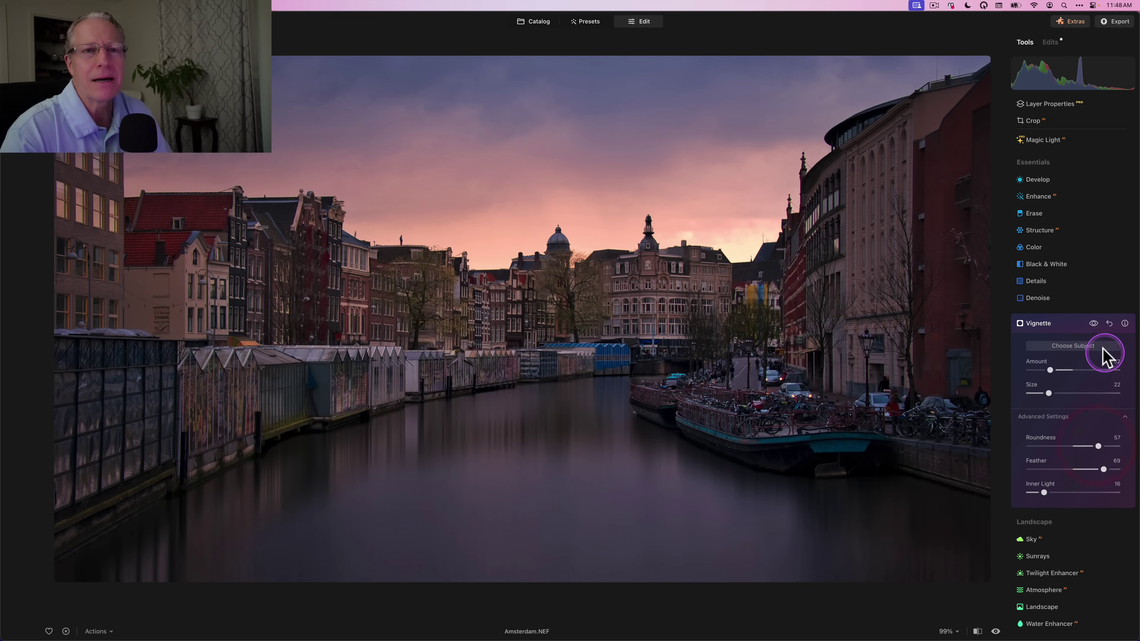
{"action": "left_click", "coordinate": [1093, 323]}
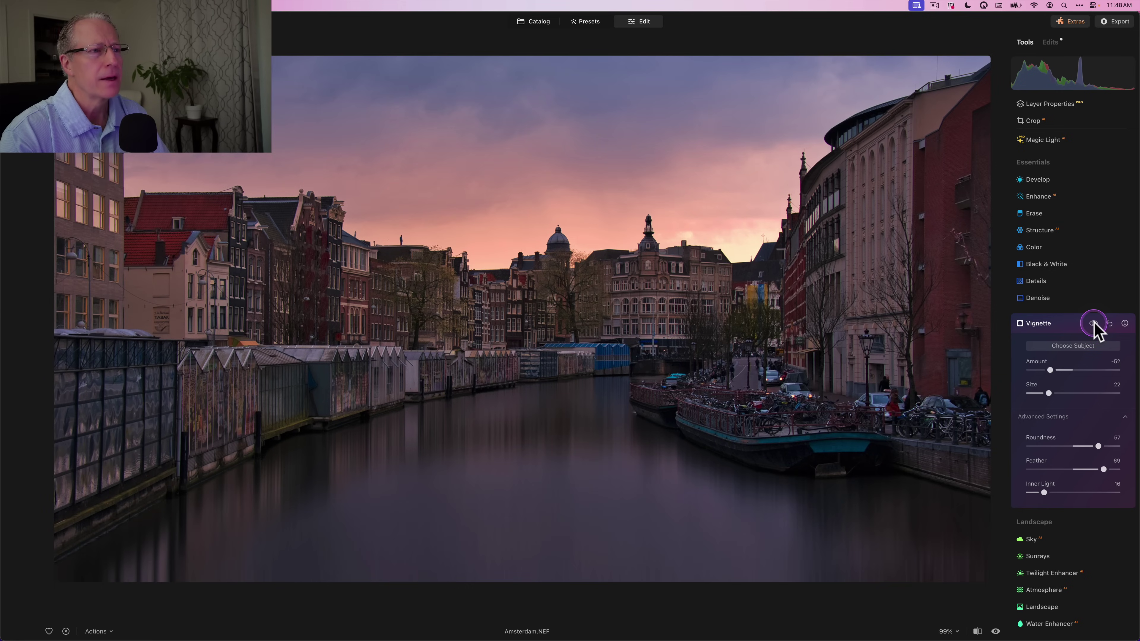
{"action": "left_click", "coordinate": [1094, 324]}
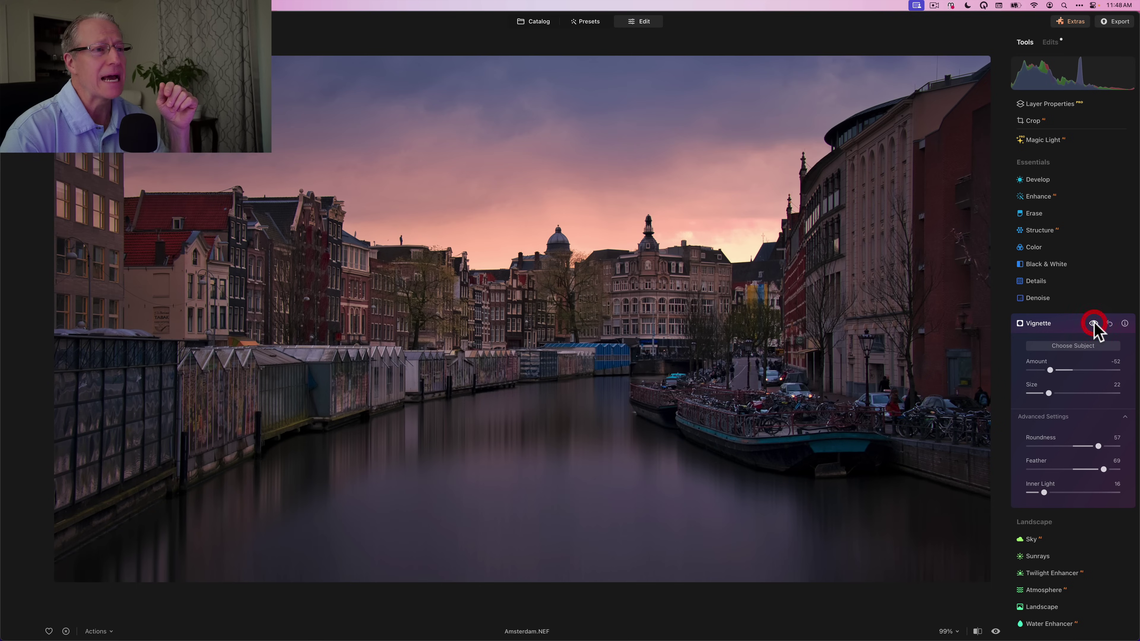
{"action": "left_click", "coordinate": [1086, 323]}
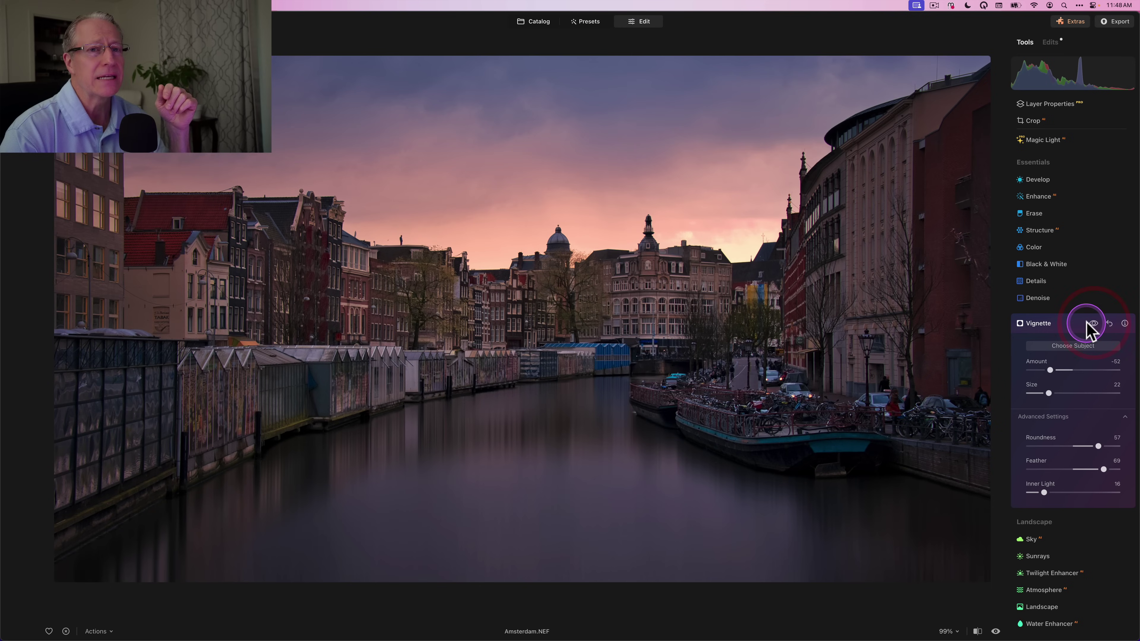
{"action": "left_click", "coordinate": [938, 341]}
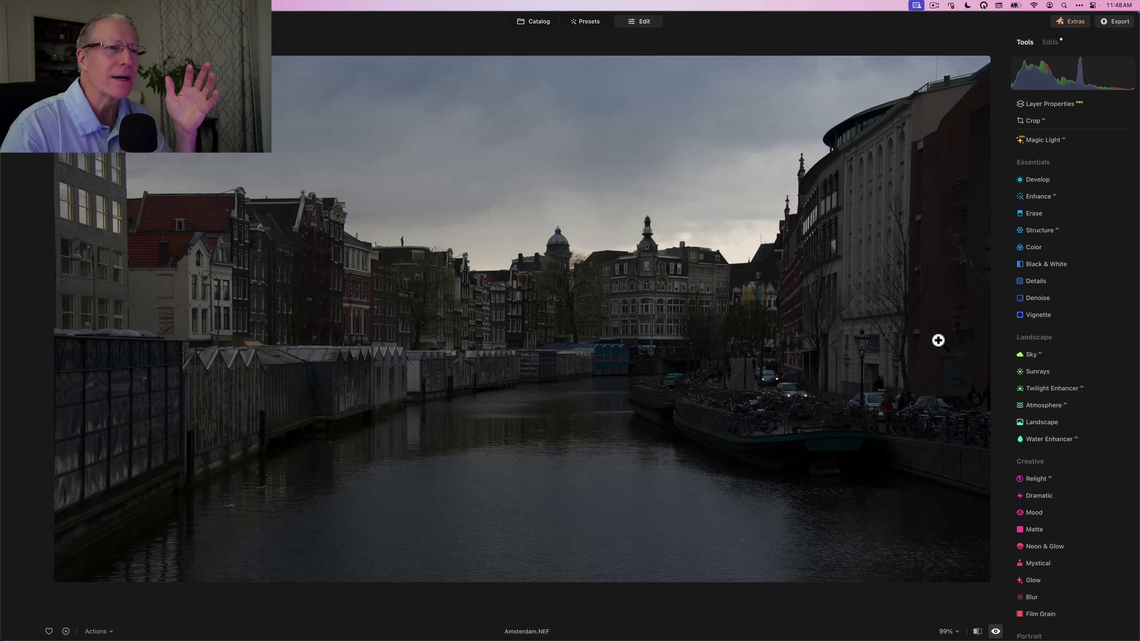
{"action": "key", "text": "backslash"}
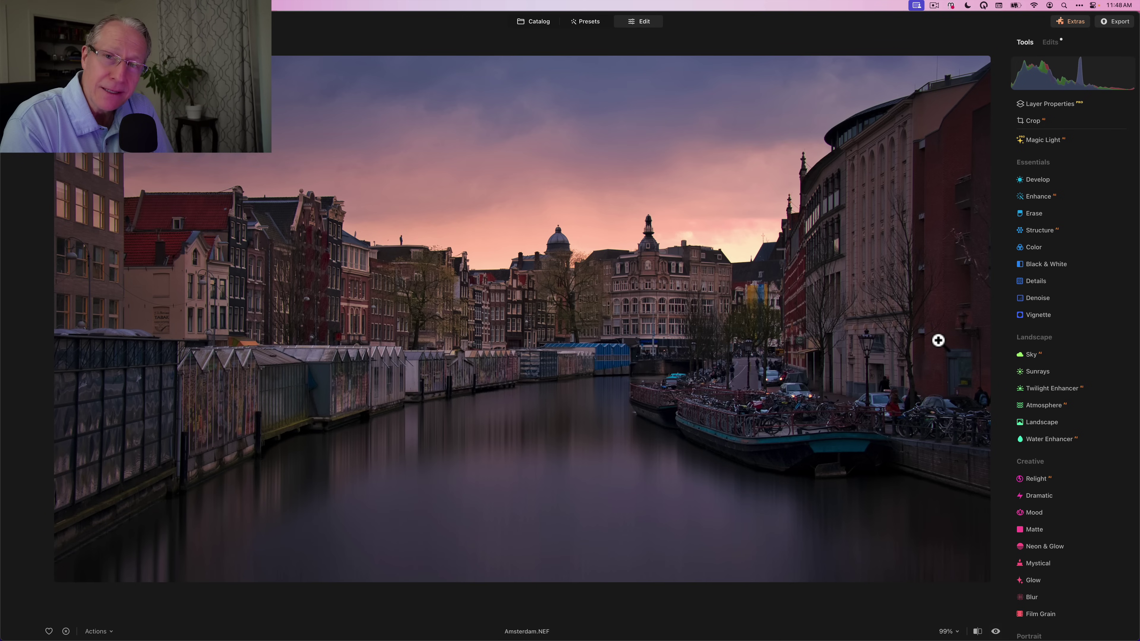